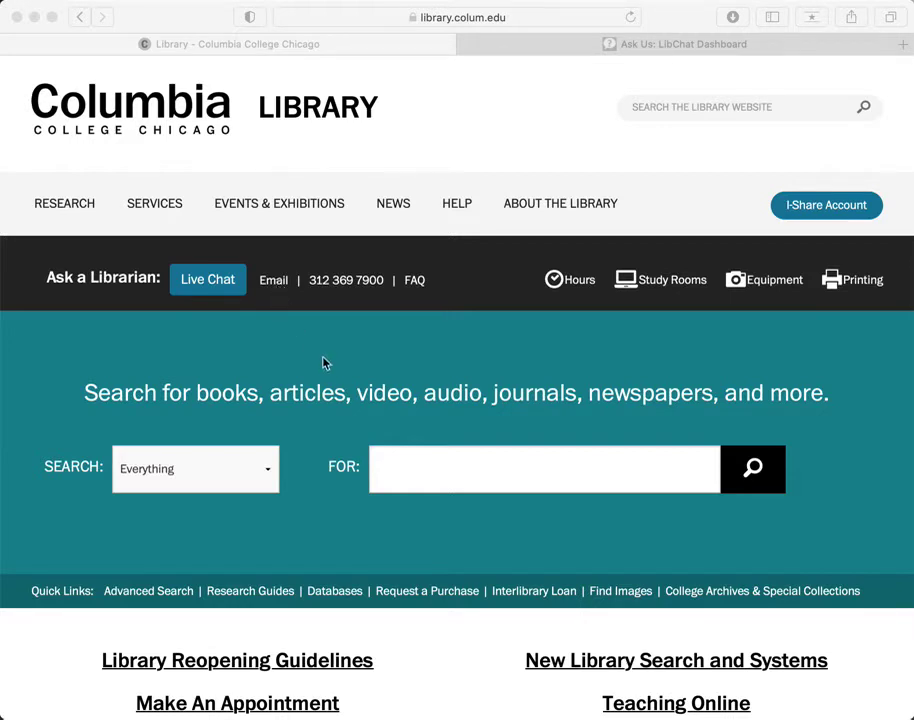
Browse the A-Z databases list filtered to W, then return to the library home page
scroll(318, 355, down, 3)
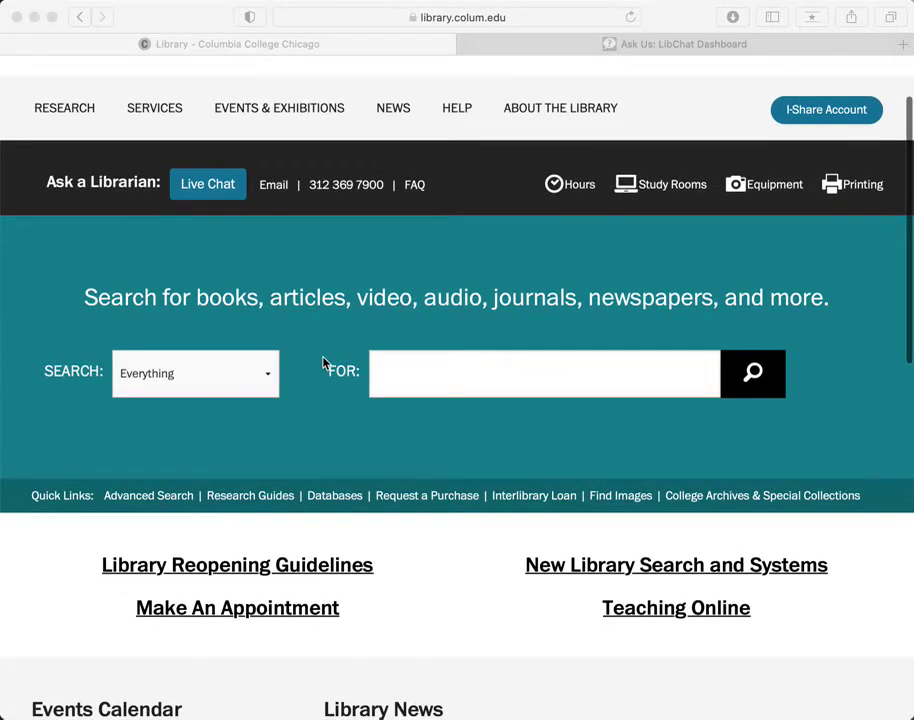
scroll(322, 363, down, 2)
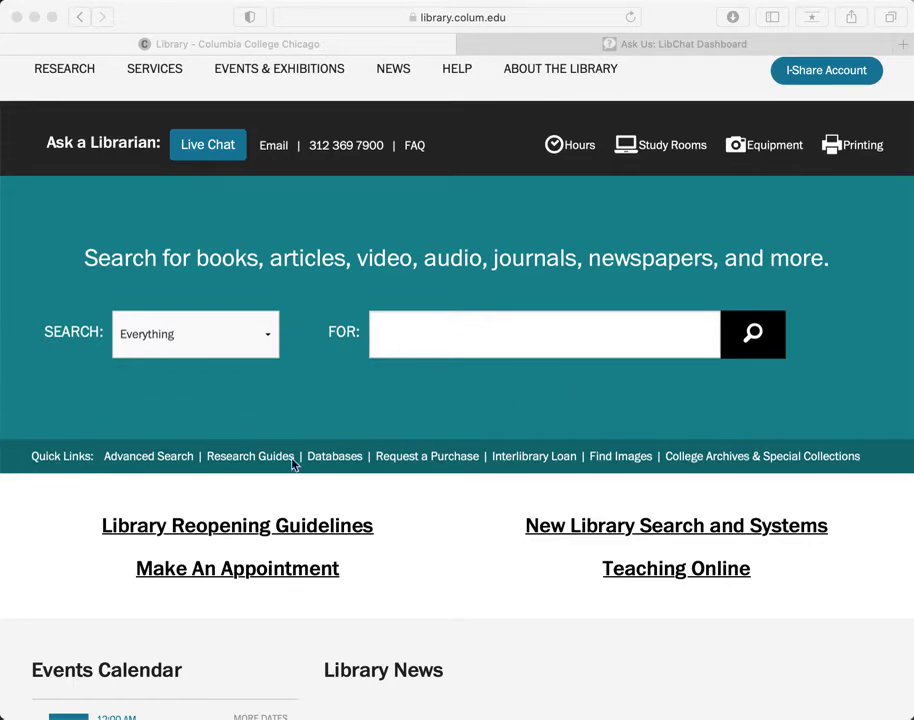
click(343, 462)
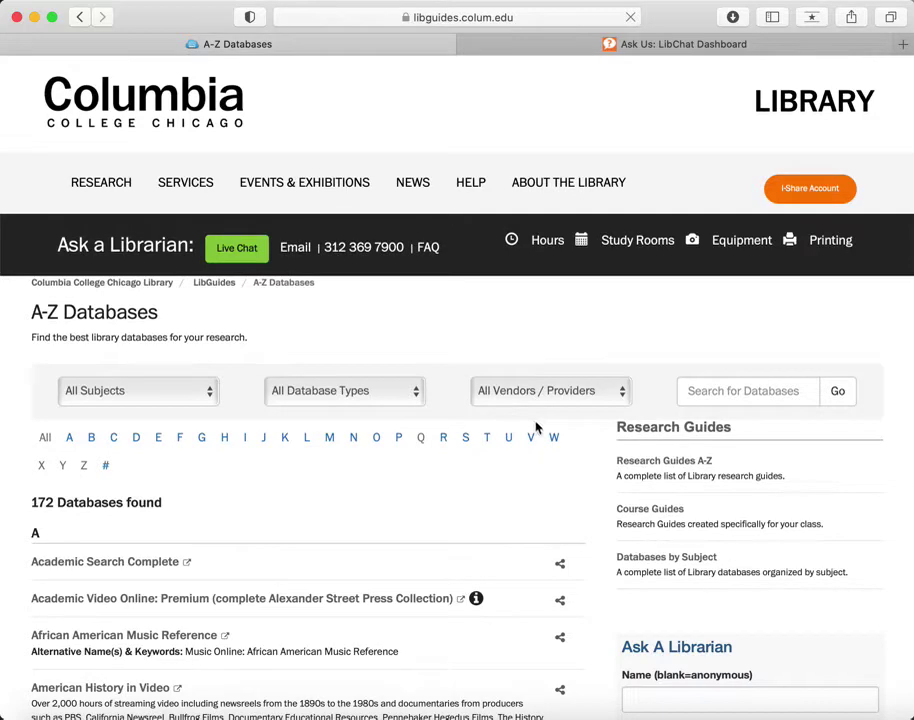
click(555, 440)
scroll(357, 558, down, 1)
scroll(357, 556, down, 5)
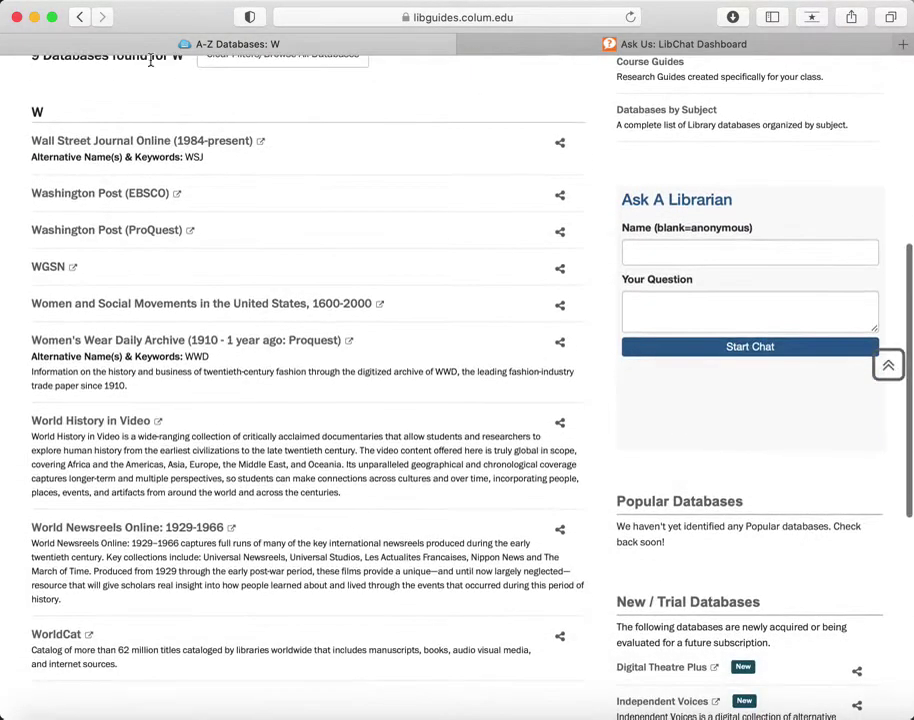
click(79, 20)
click(79, 17)
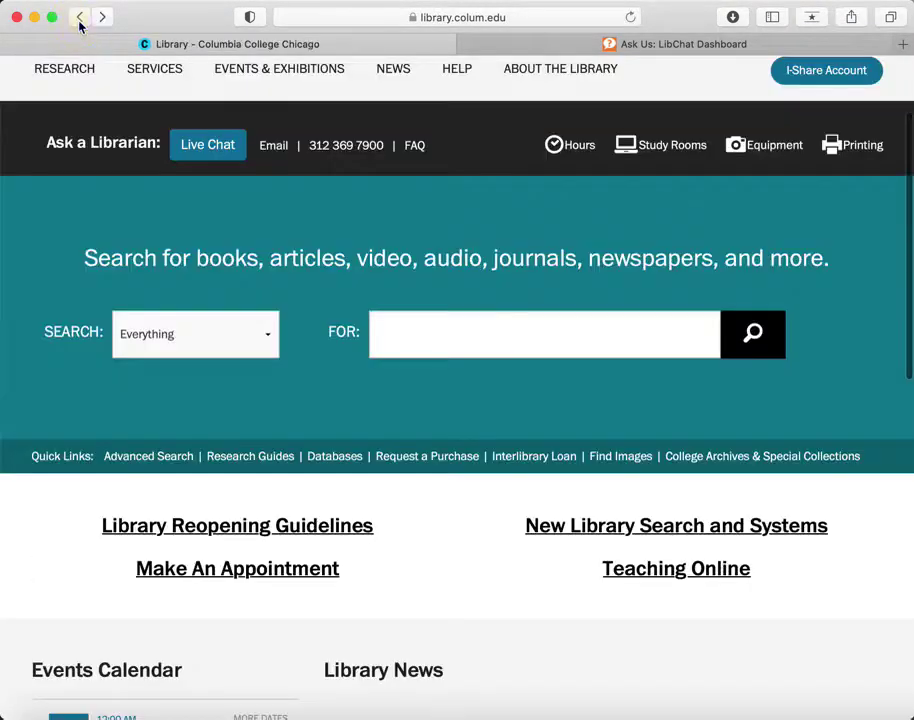
Open the Fashion Studies guide from the list of research guides
click(249, 457)
scroll(249, 464, down, 8)
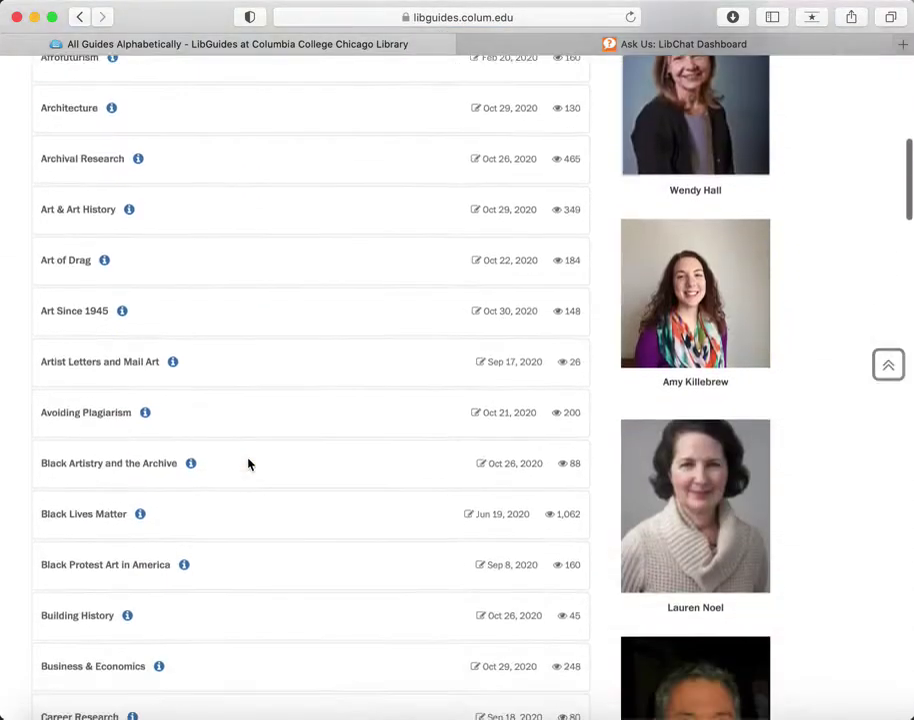
scroll(249, 464, down, 12)
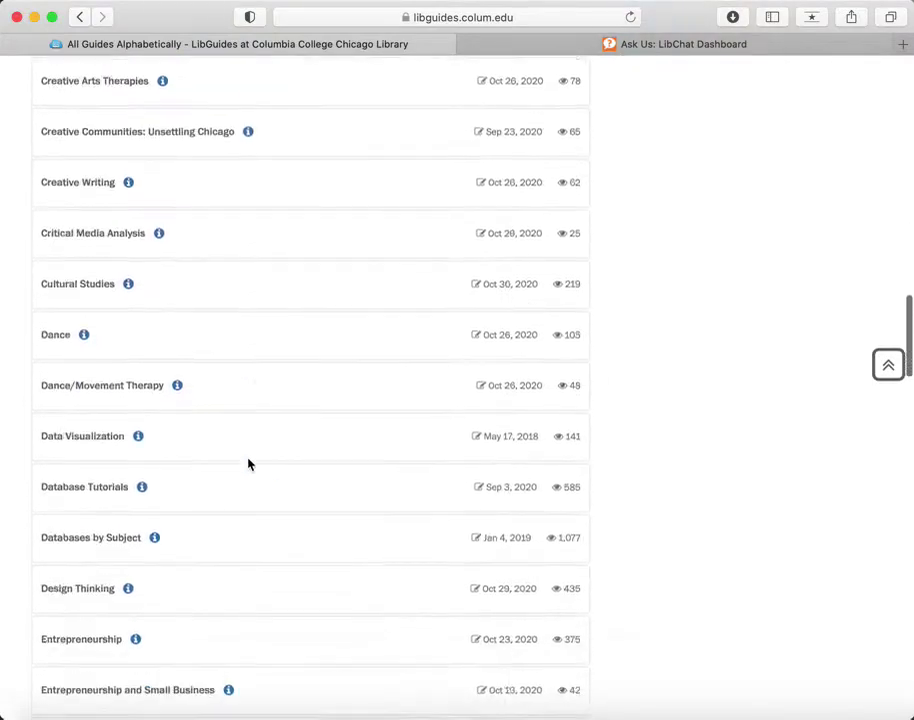
scroll(249, 464, down, 6)
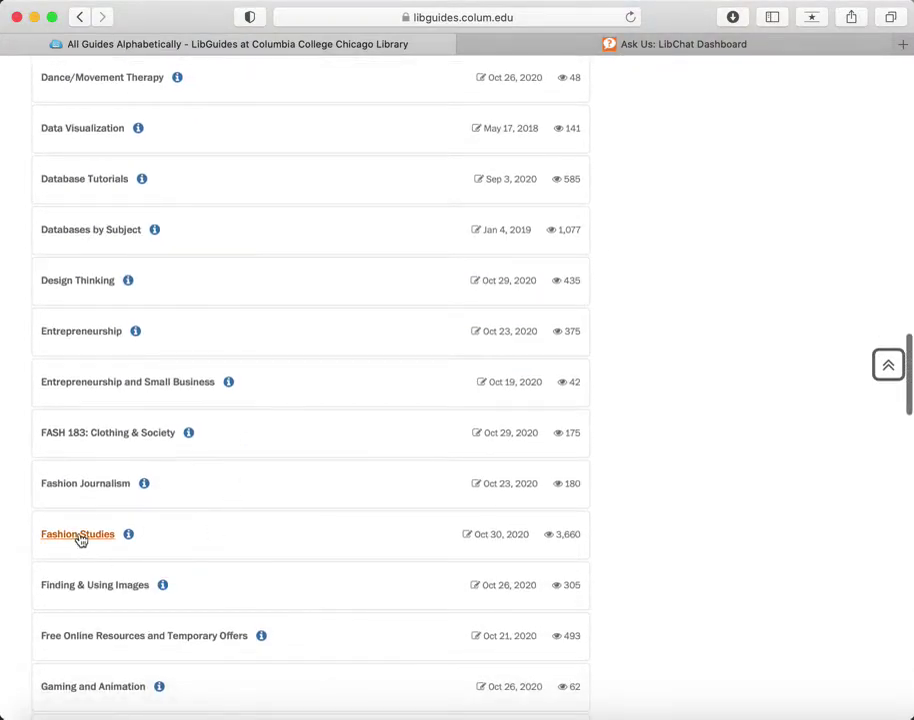
click(78, 535)
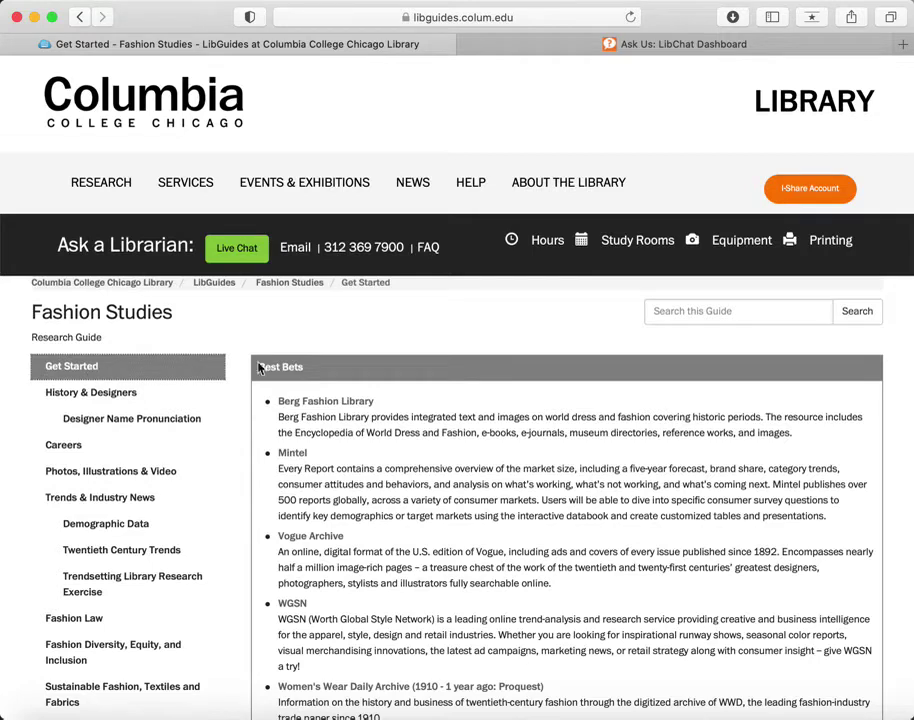
Open the Women's Wear Daily Archive (ProQuest) link from the Best Bets list
scroll(474, 495, down, 1)
scroll(474, 495, down, 5)
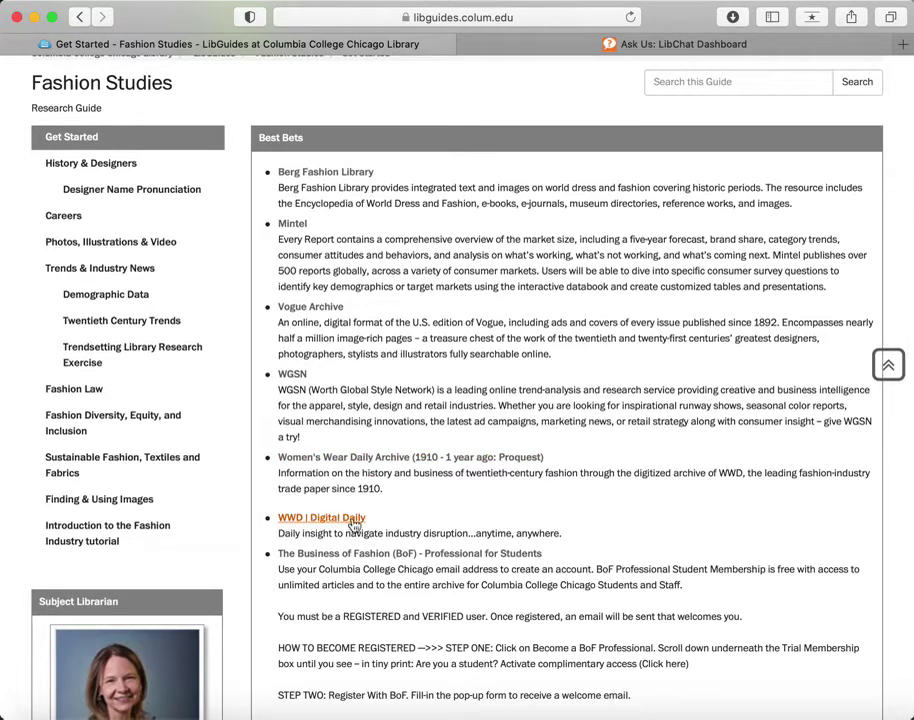
click(396, 458)
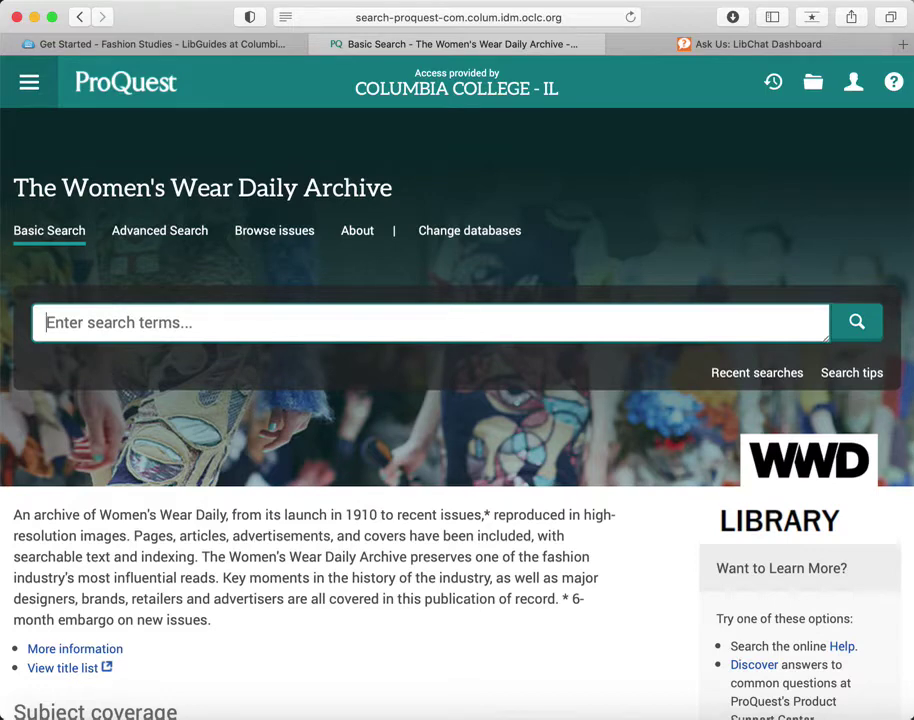
Search the archive for 'war' and review the 168,849 results
text(war)
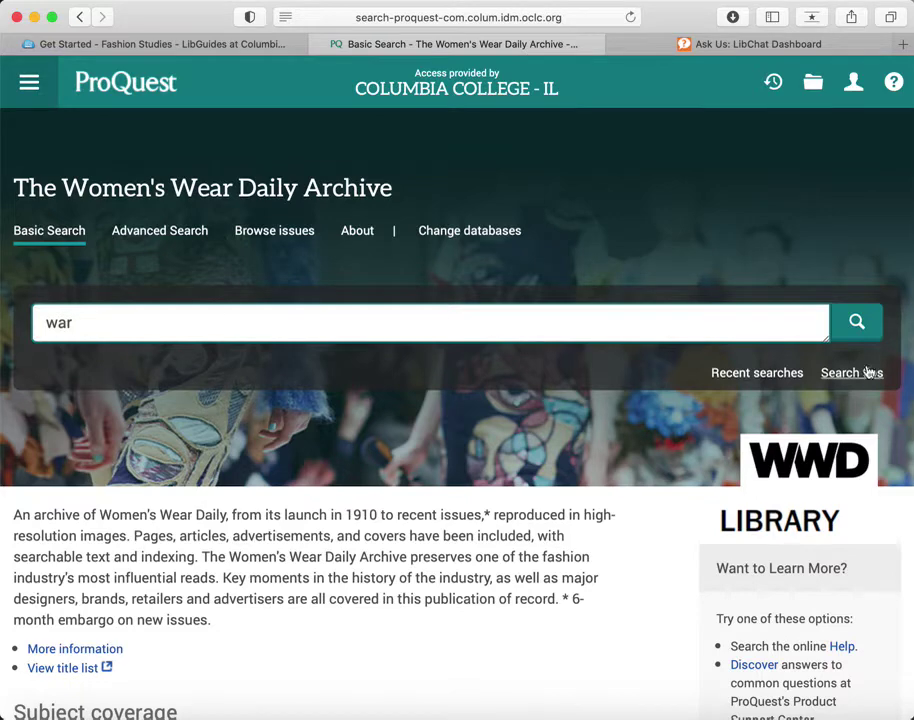
click(857, 323)
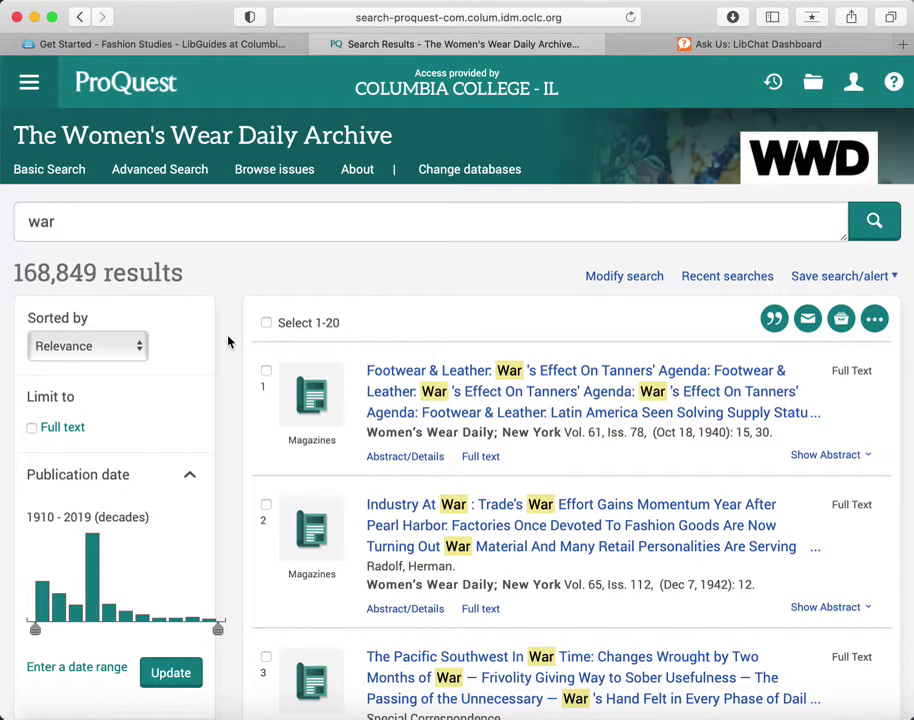
scroll(228, 342, down, 3)
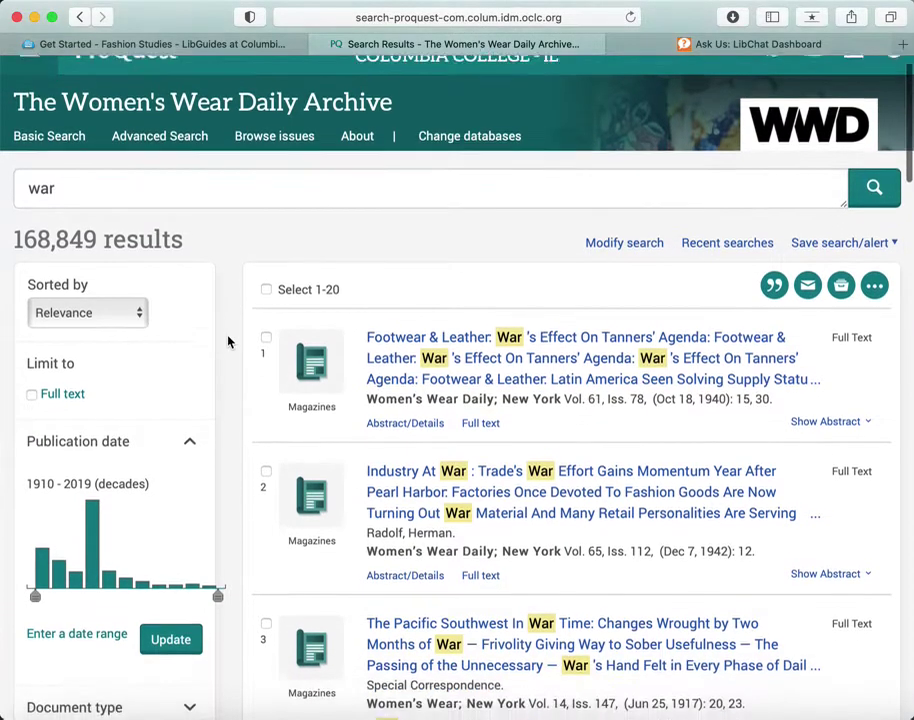
scroll(228, 342, down, 1)
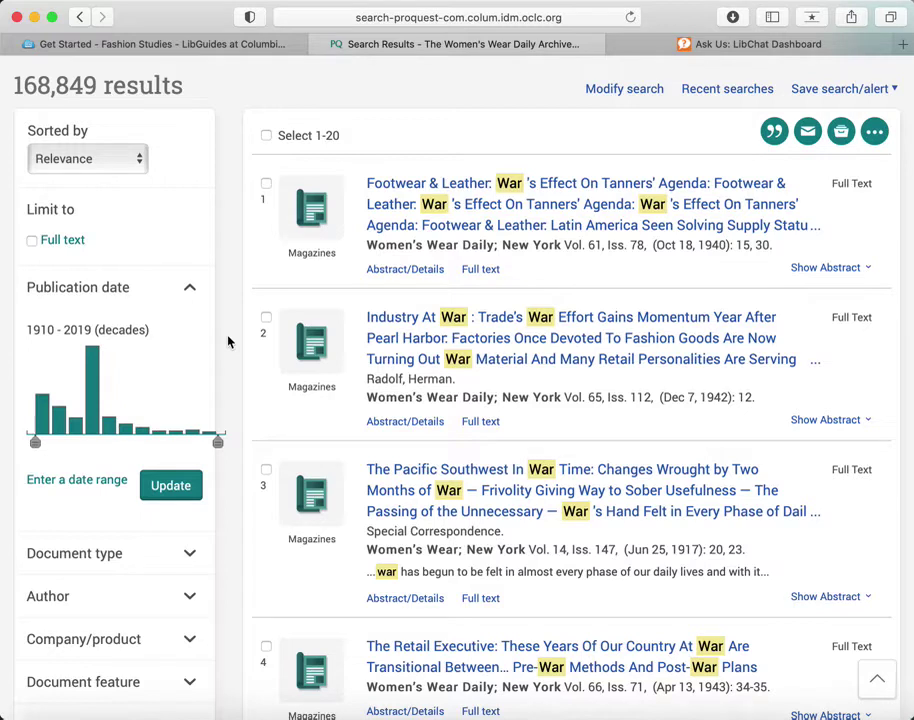
Narrow the publication date range to 1914–1919, leaving 29,634 results
click(219, 444)
drag(219, 444, 52, 433)
click(171, 486)
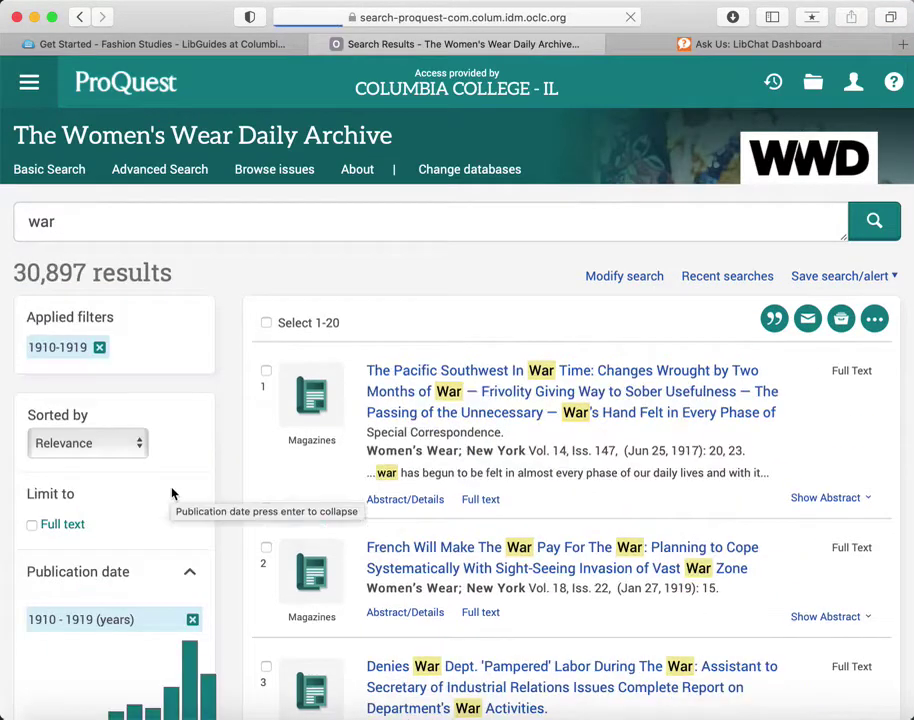
scroll(171, 493, down, 4)
click(35, 506)
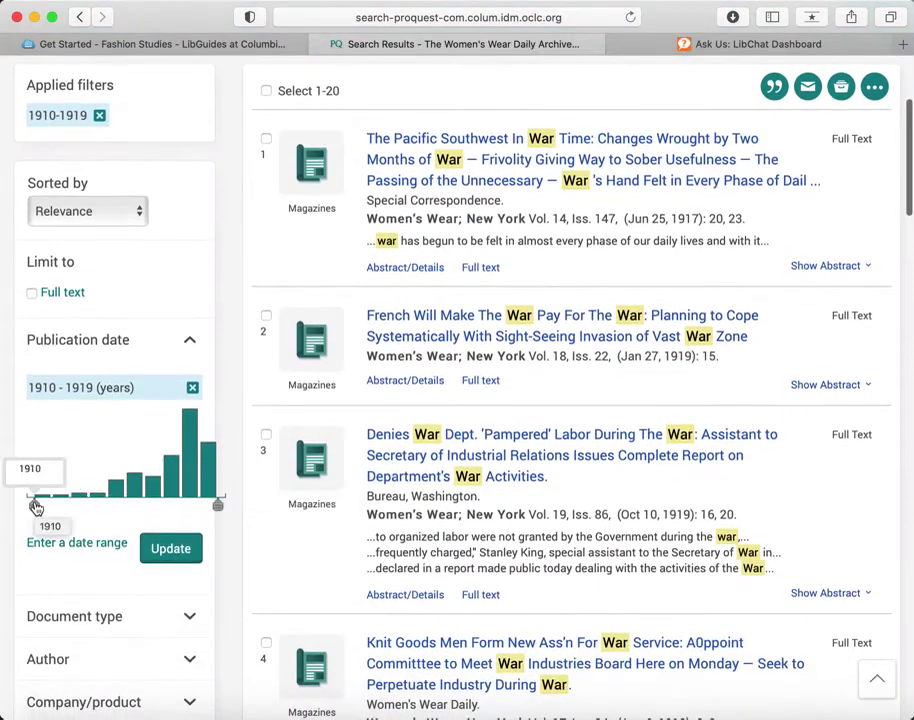
drag(35, 506, 112, 507)
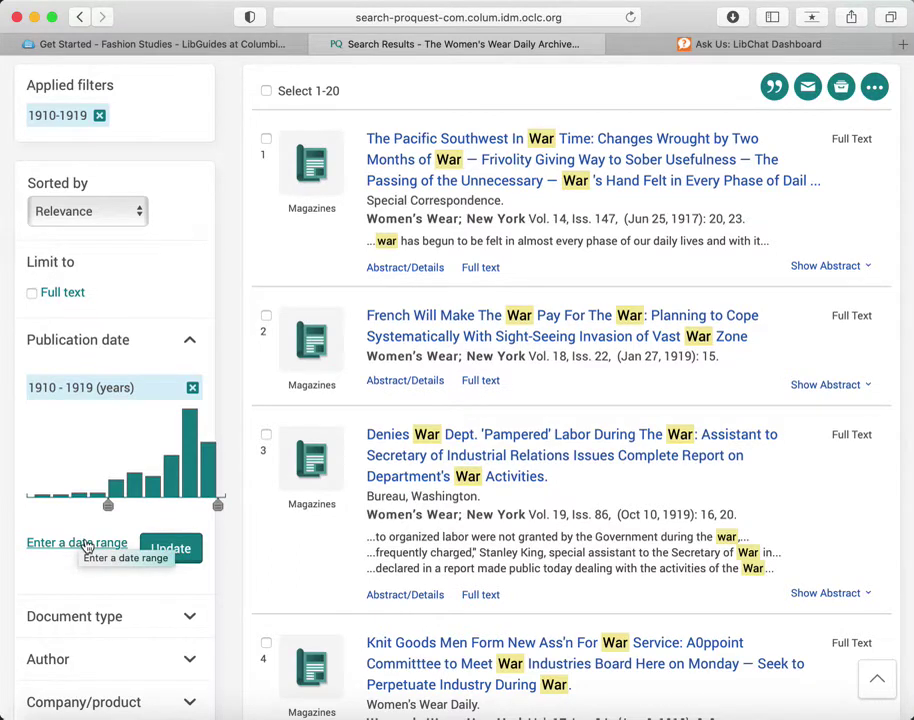
click(178, 550)
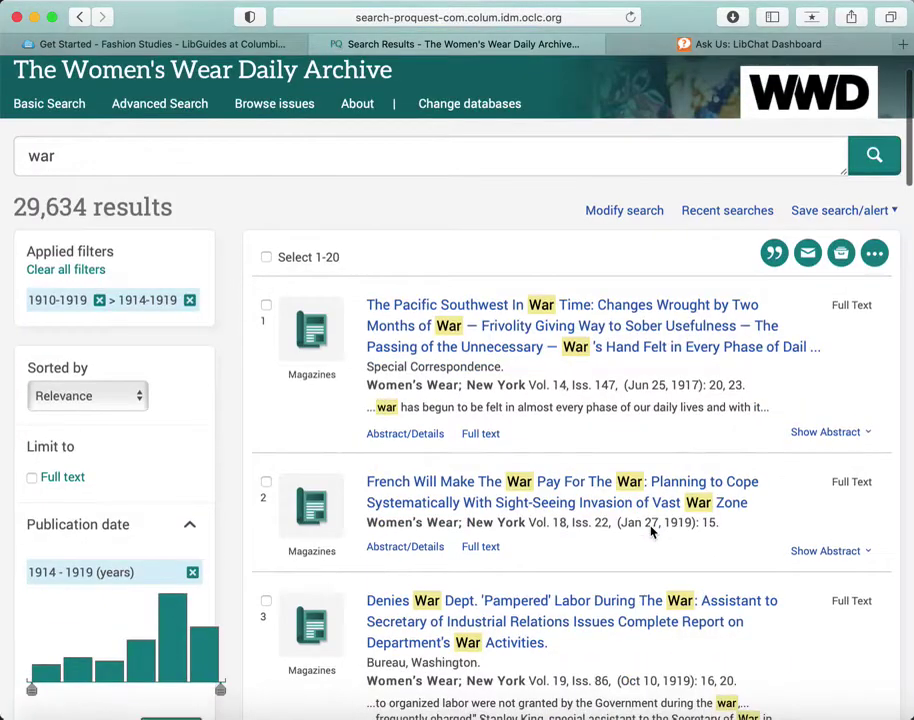
scroll(652, 532, down, 3)
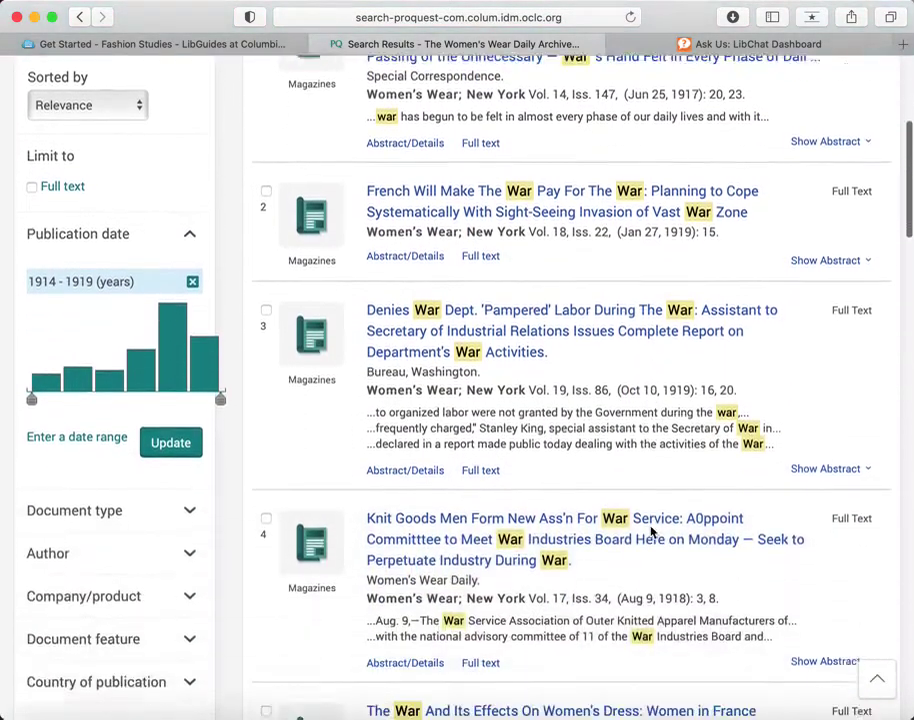
scroll(652, 532, down, 10)
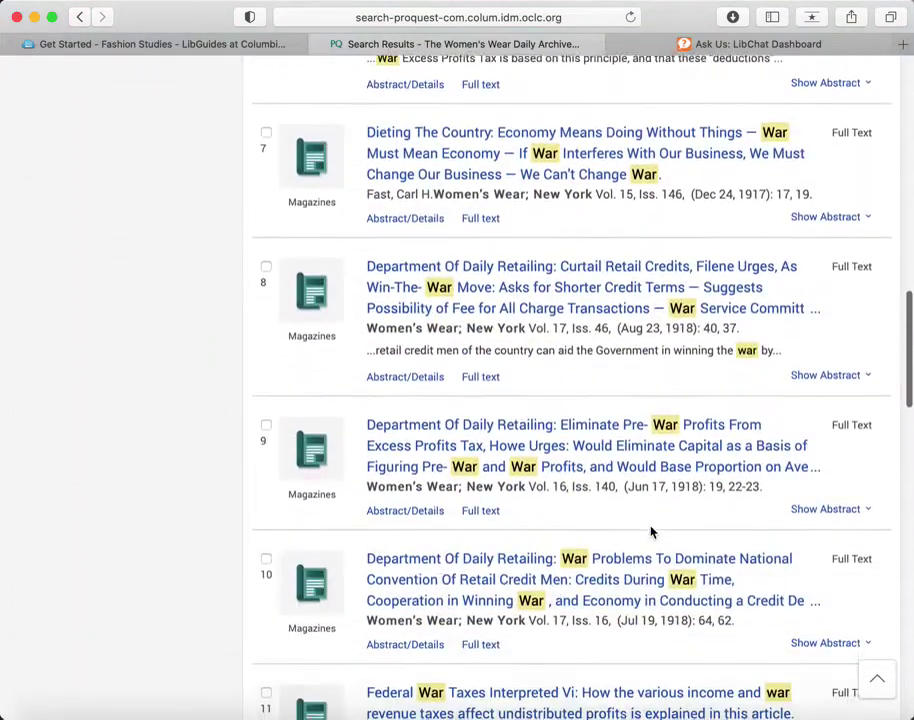
scroll(652, 532, up, 10)
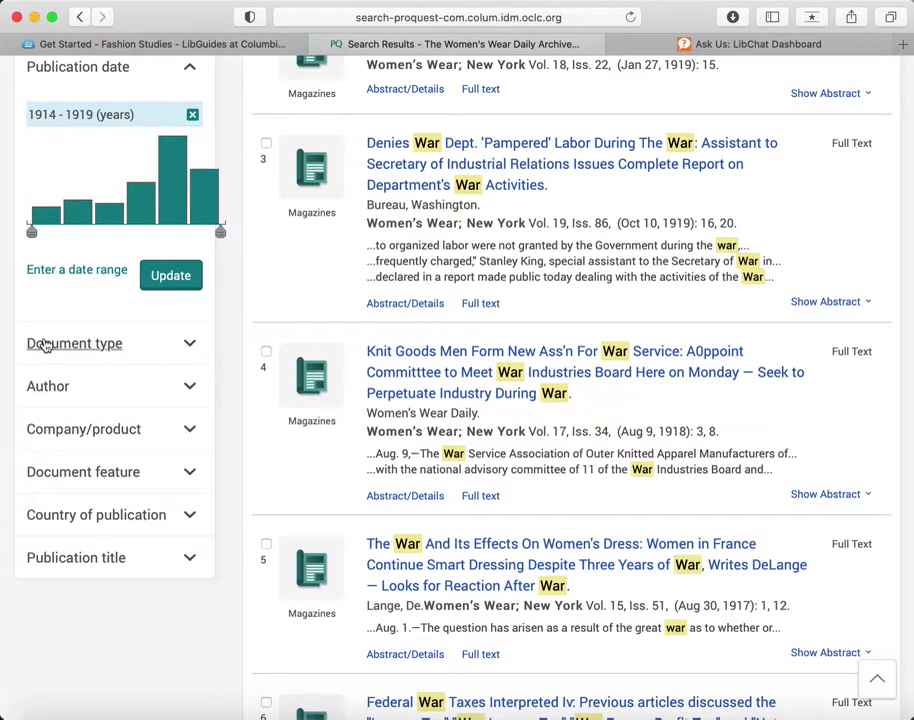
click(190, 471)
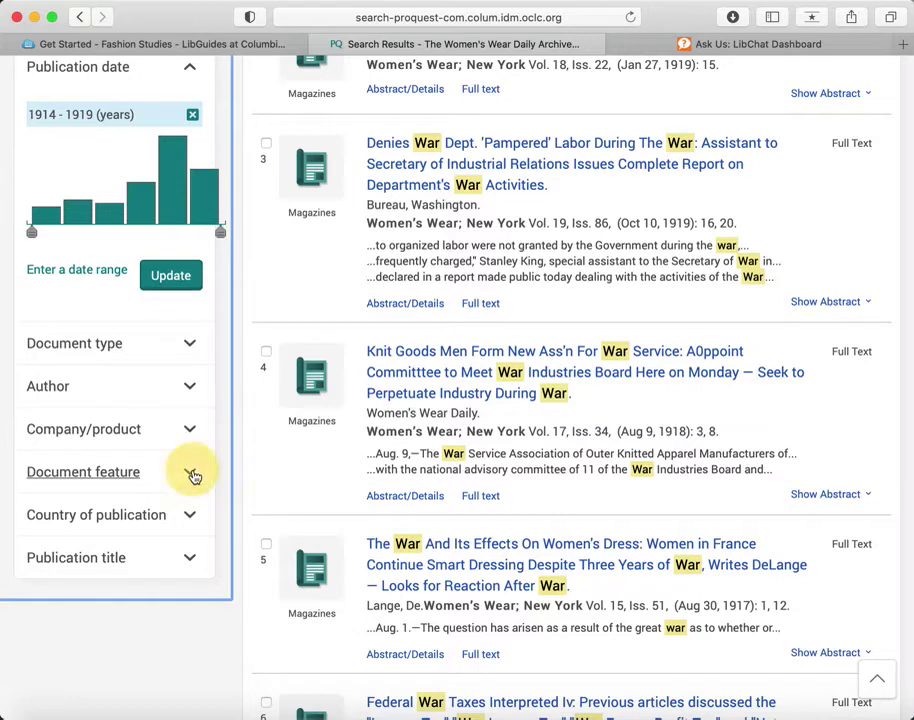
click(131, 469)
click(139, 469)
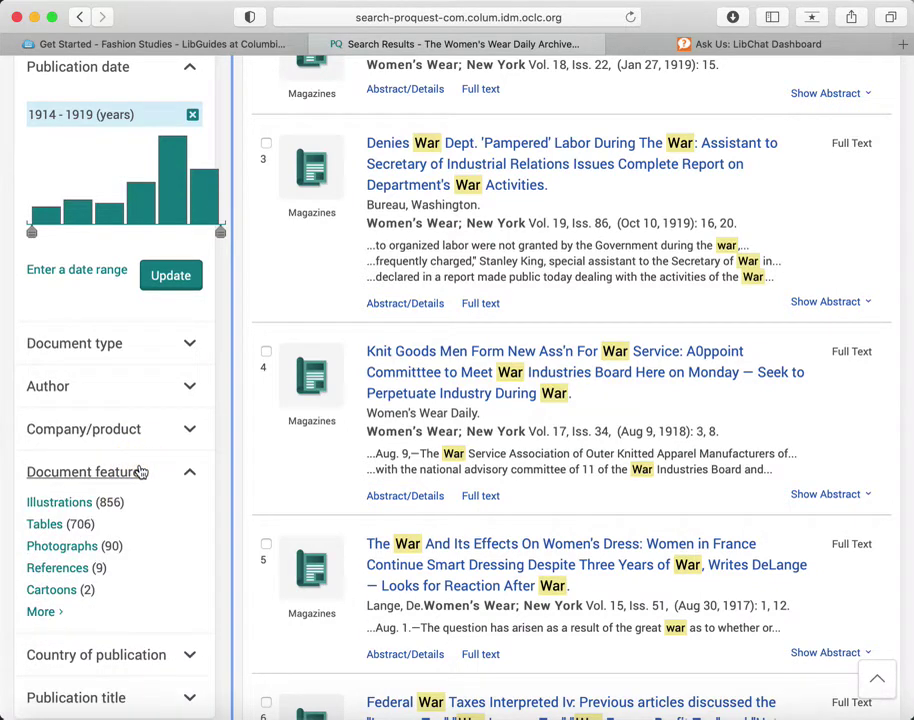
click(192, 346)
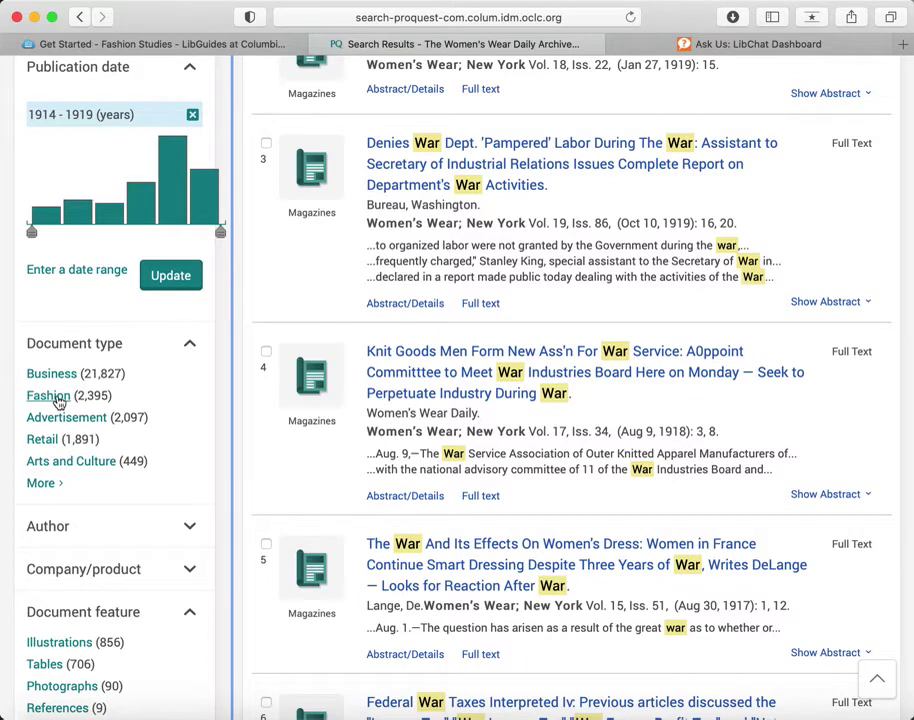
click(50, 396)
click(55, 397)
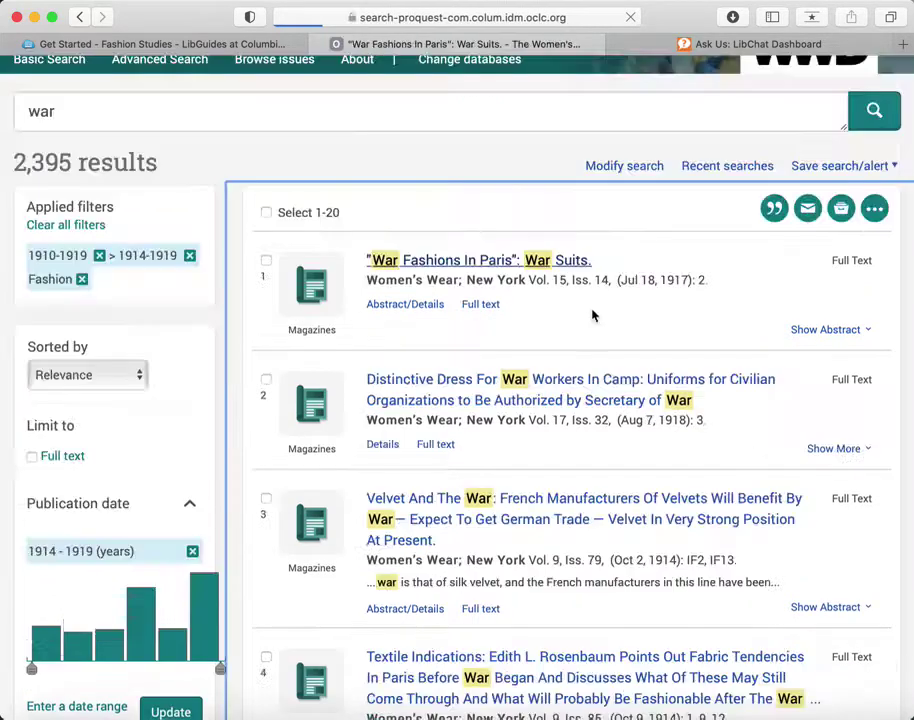
click(580, 256)
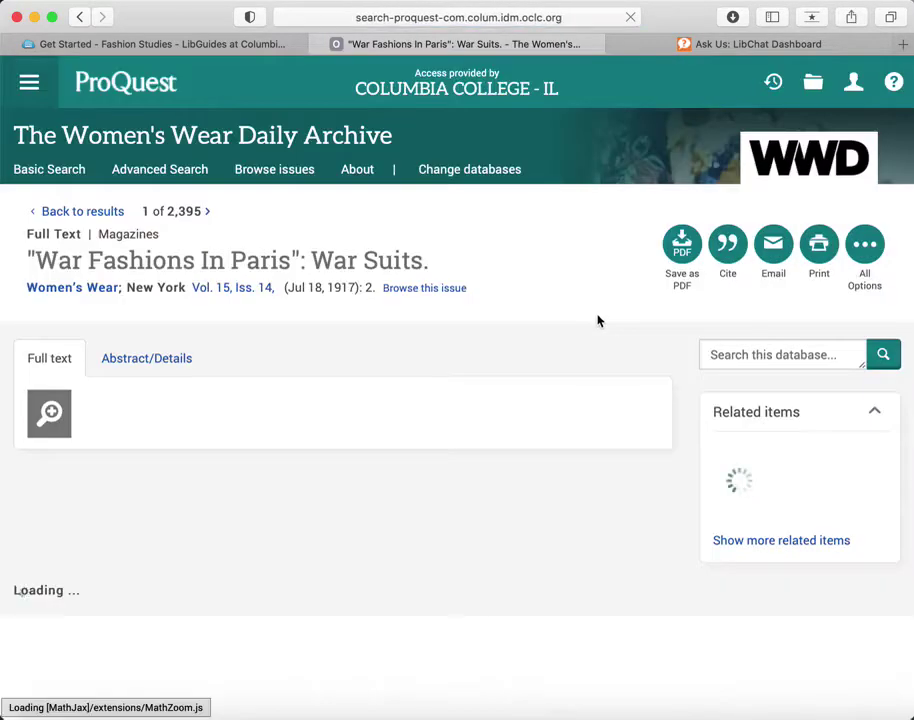
scroll(572, 482, down, 8)
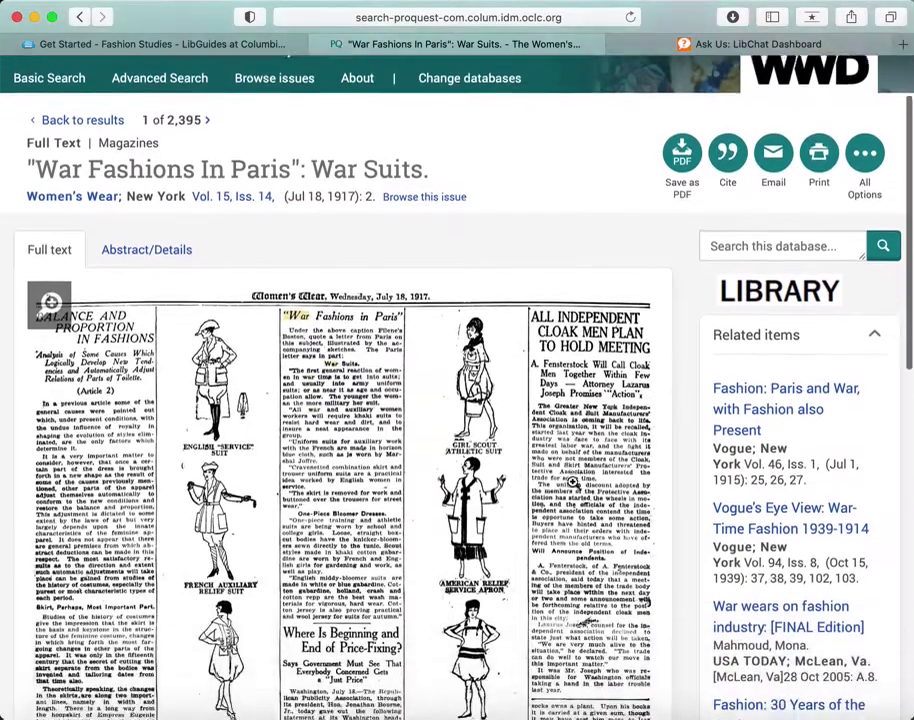
scroll(572, 482, down, 1)
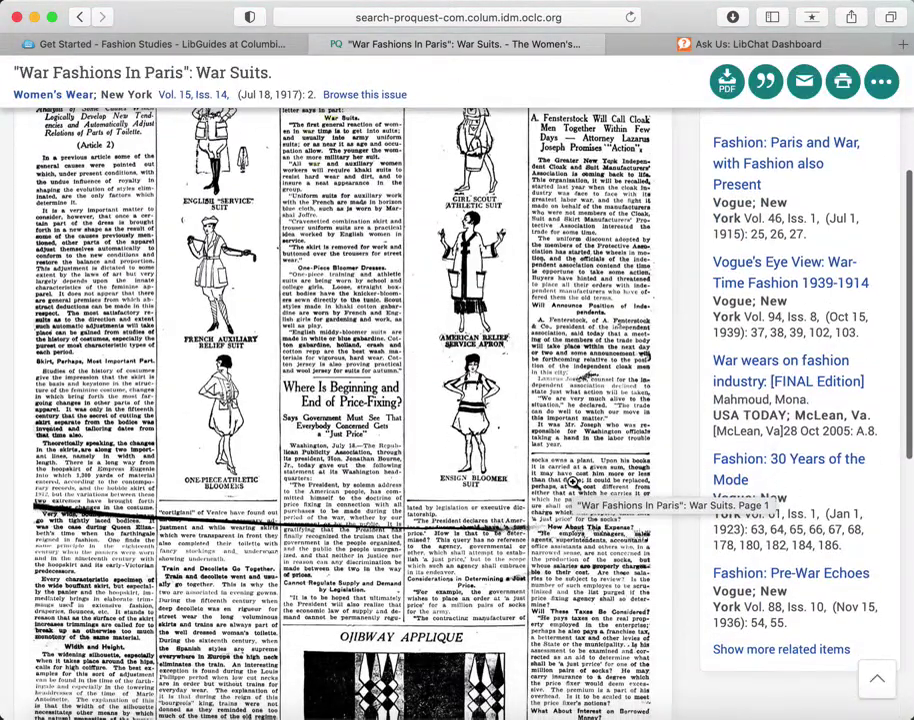
scroll(572, 482, down, 1)
scroll(572, 482, up, 6)
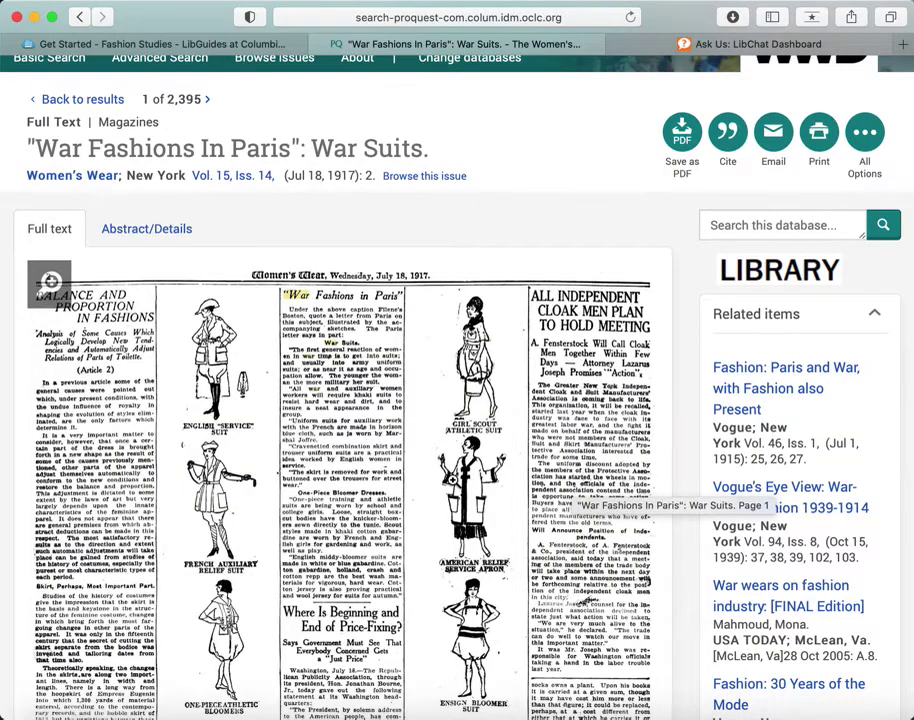
scroll(572, 494, down, 5)
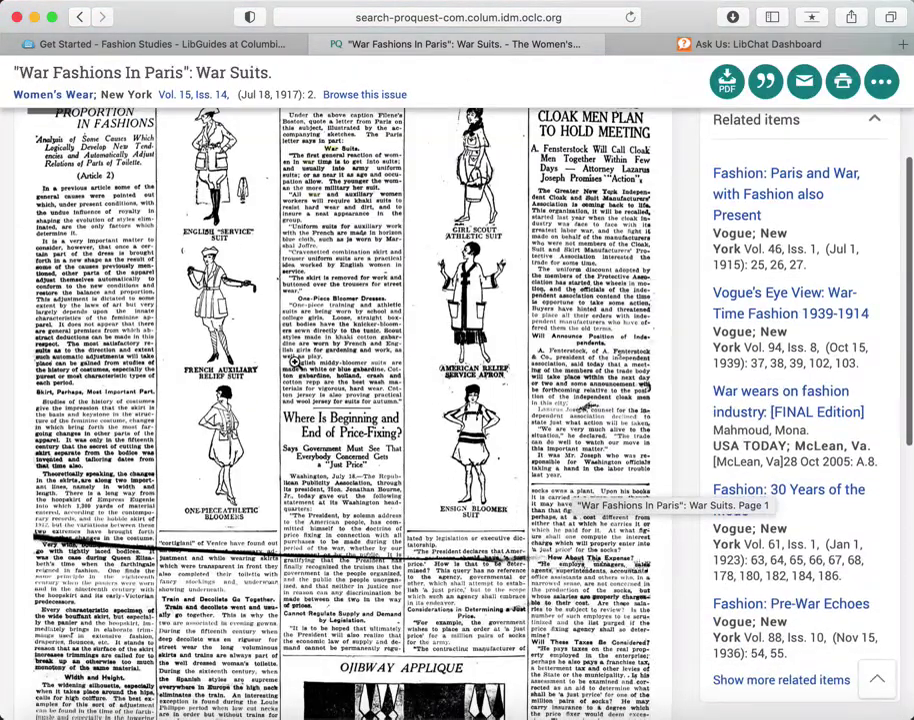
click(295, 364)
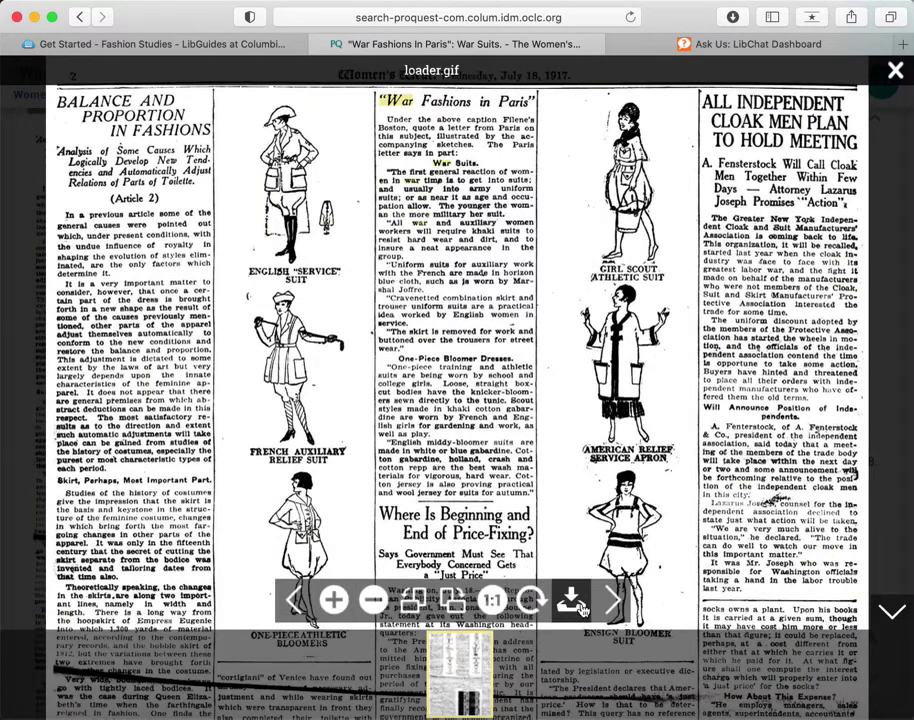
click(894, 70)
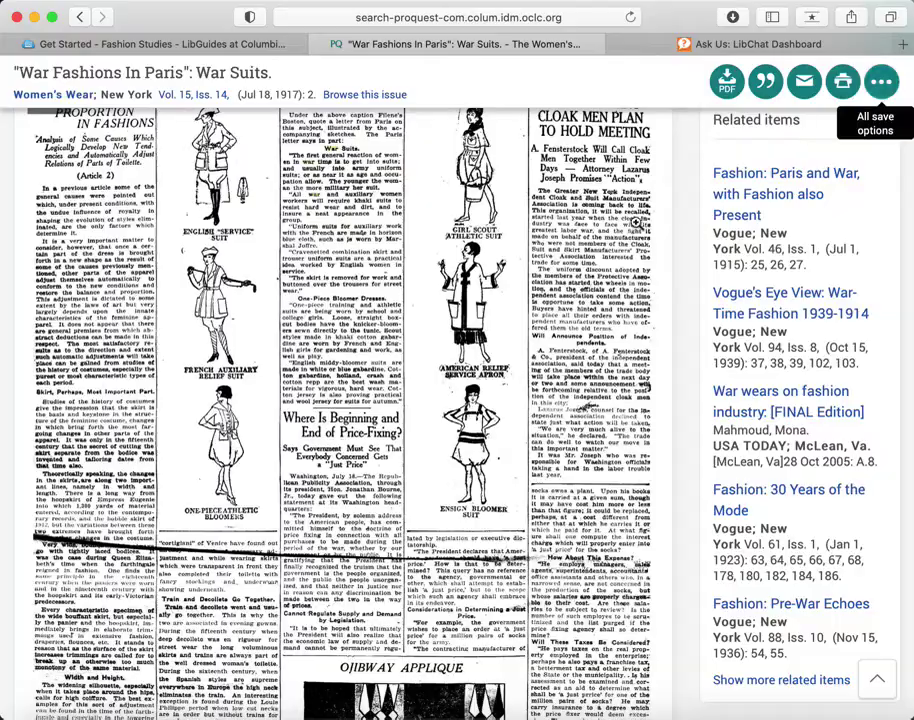
scroll(600, 270, up, 5)
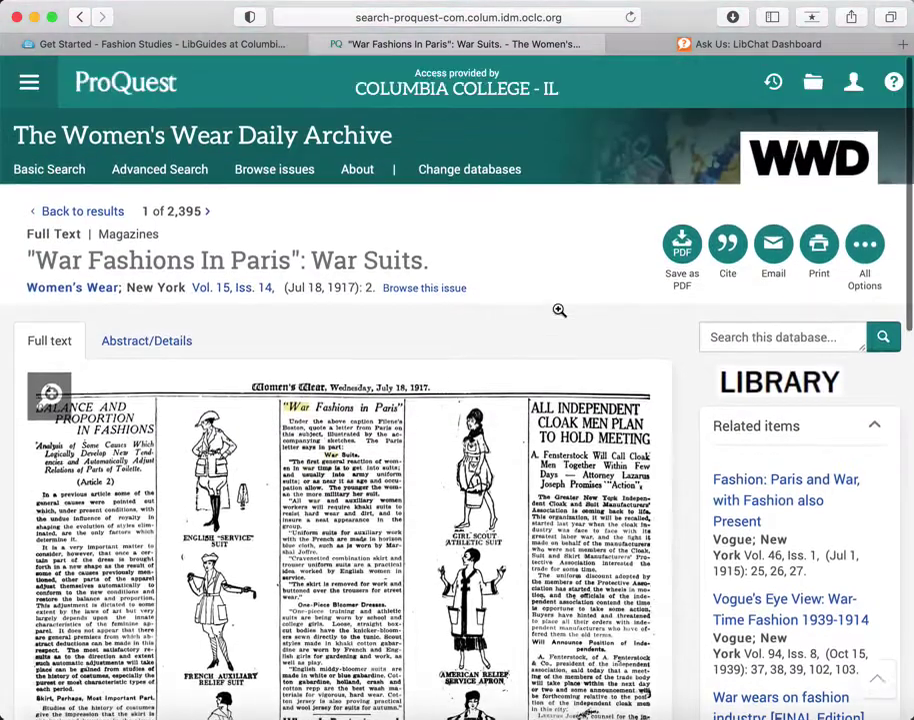
Copy the article's MLA 8th Edition citation from the Cite tool
click(735, 247)
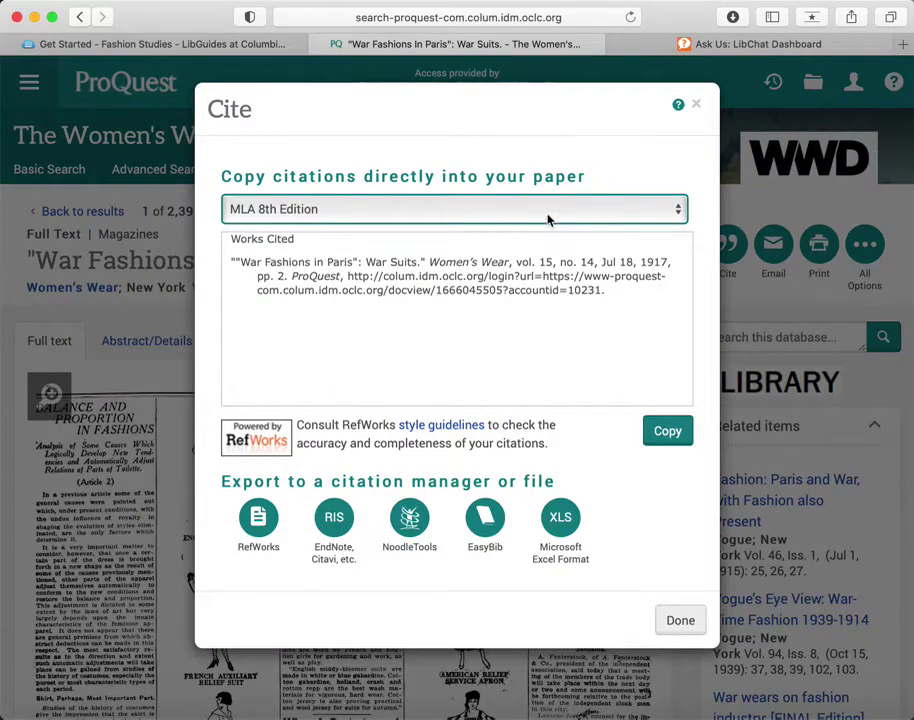
click(552, 212)
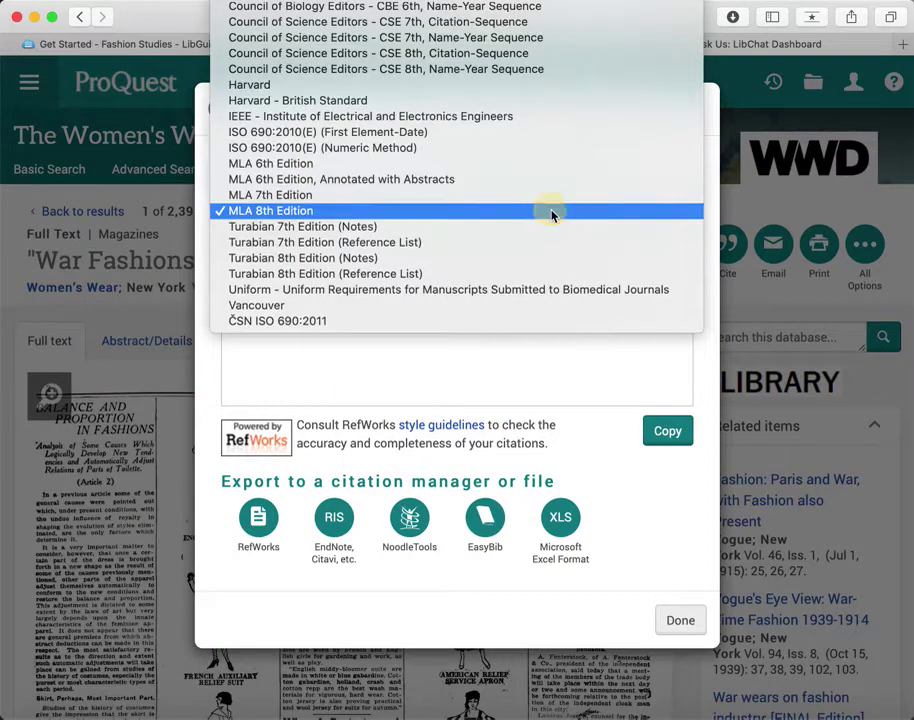
click(300, 211)
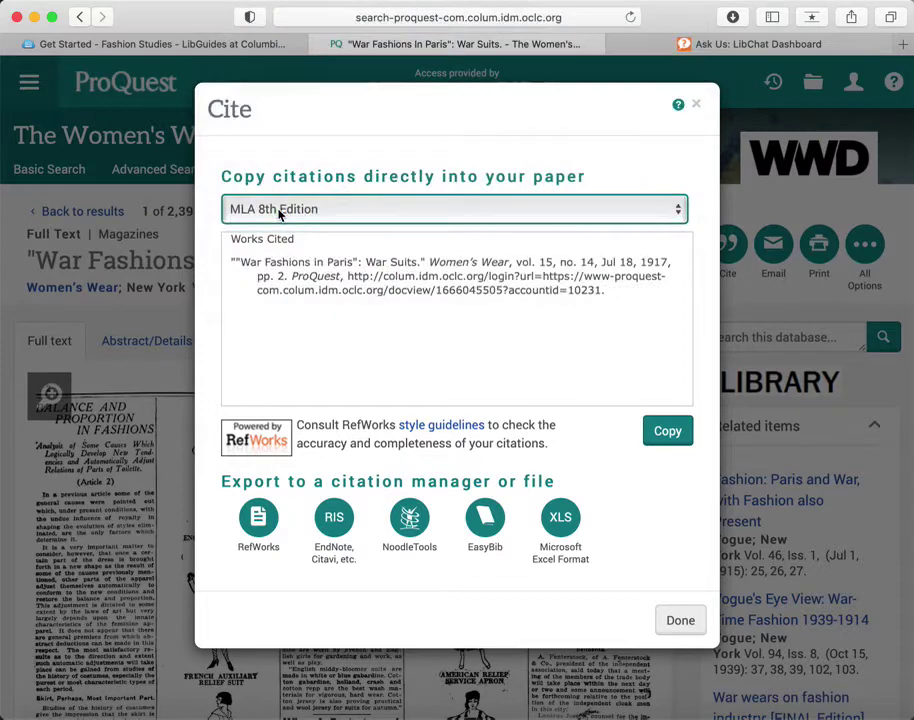
click(668, 431)
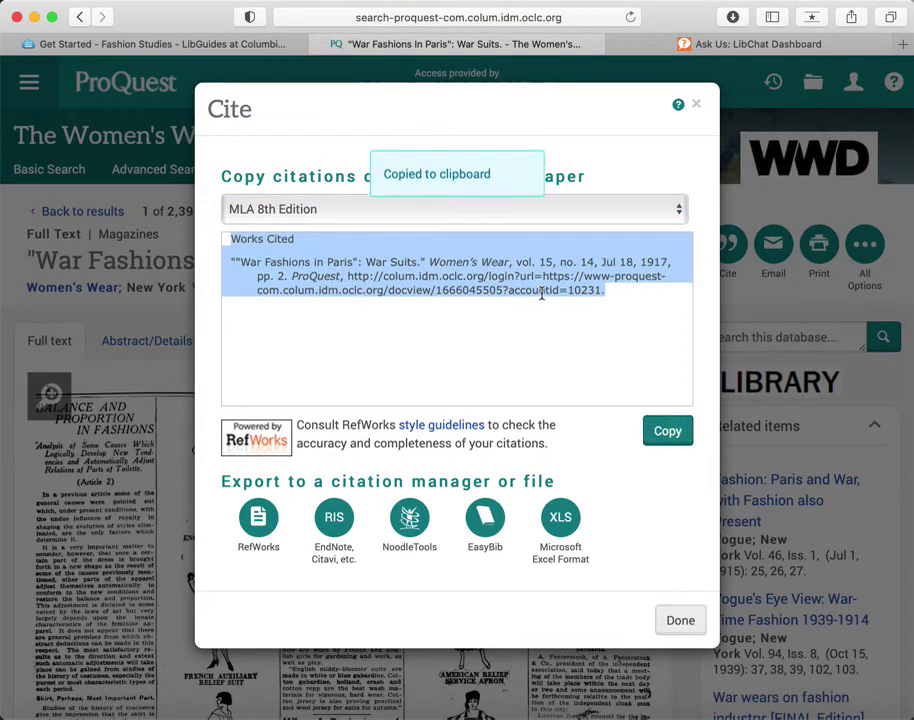
click(698, 106)
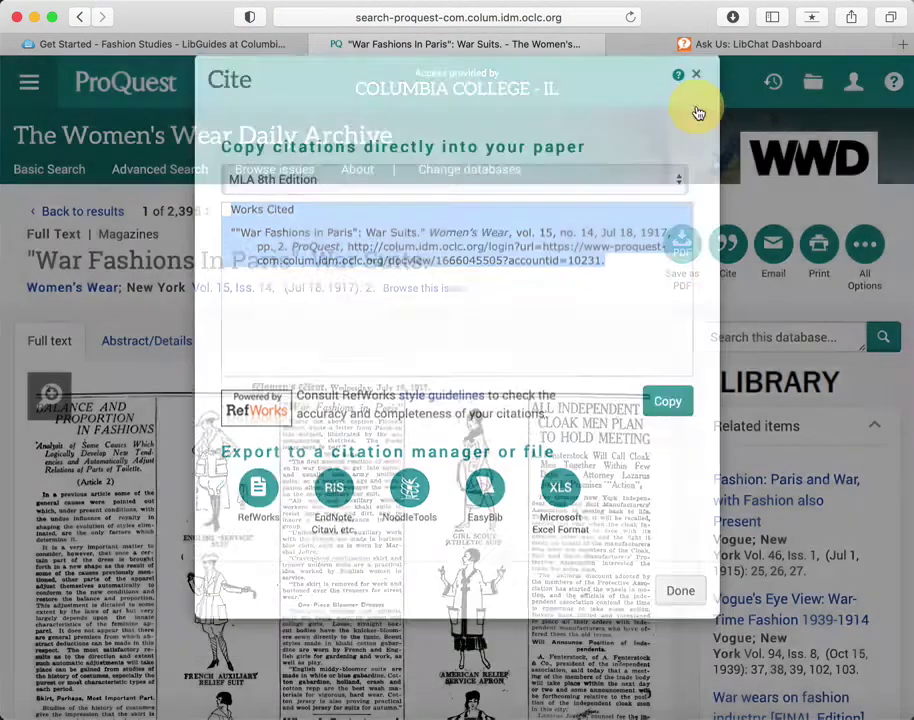
scroll(700, 190, down, 3)
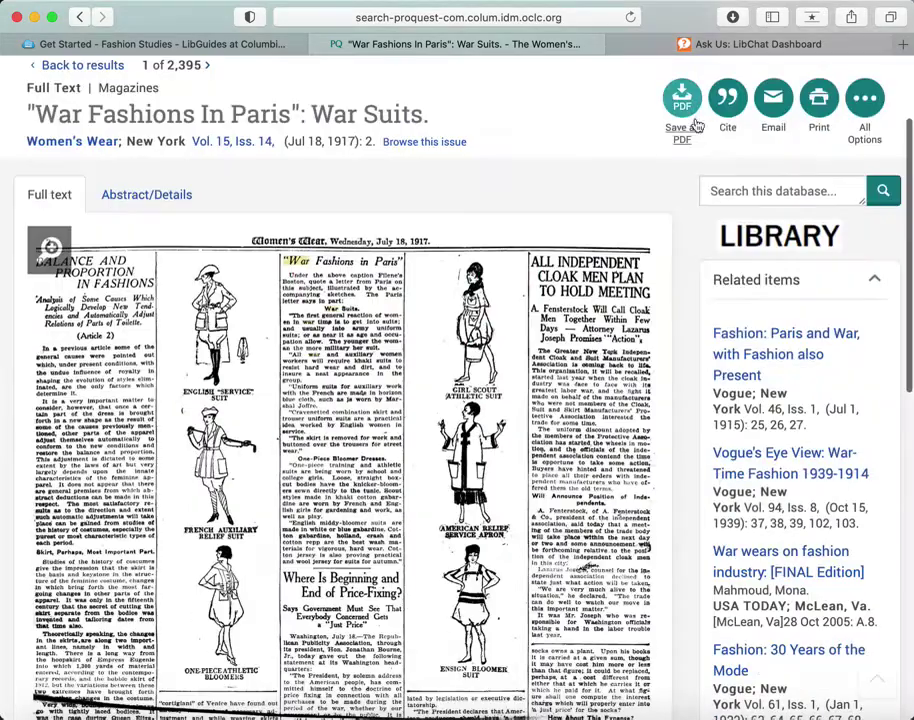
Set the email form to Original file format with bibliographic citations in MLA 8th Edition
click(773, 98)
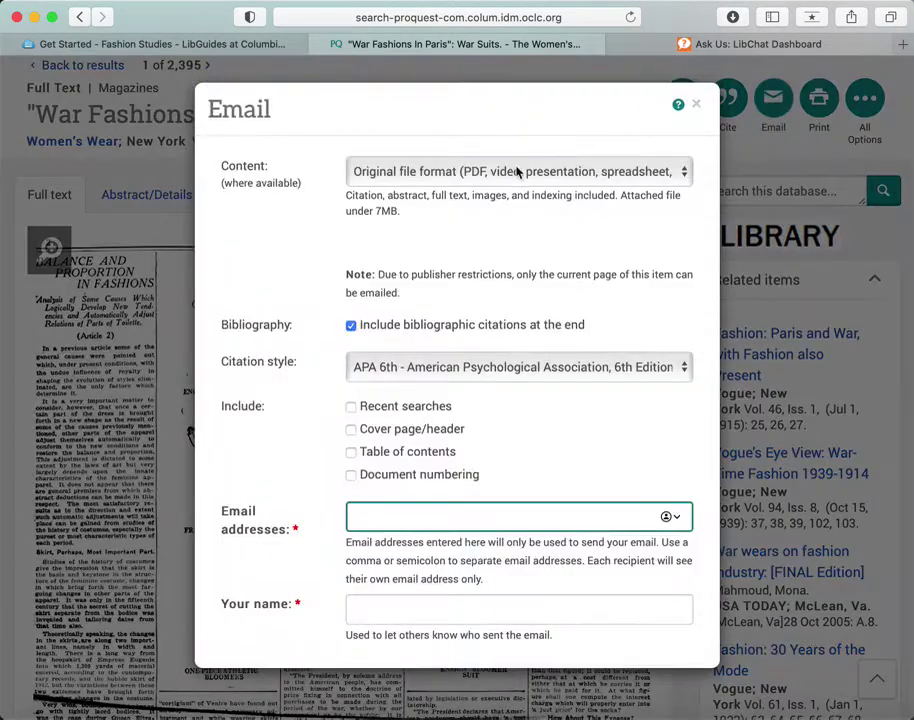
click(518, 172)
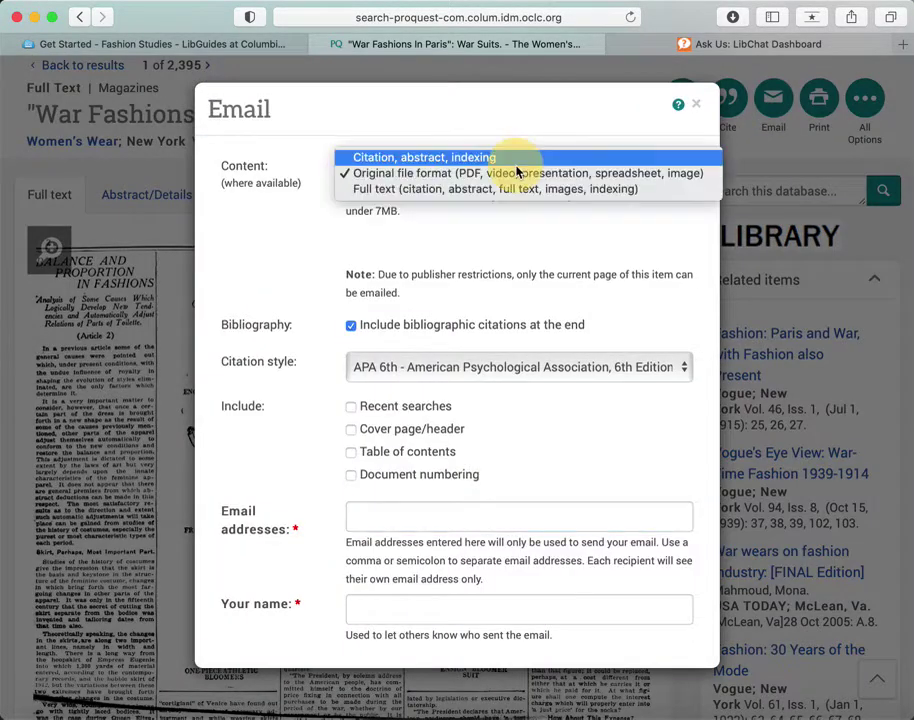
click(432, 176)
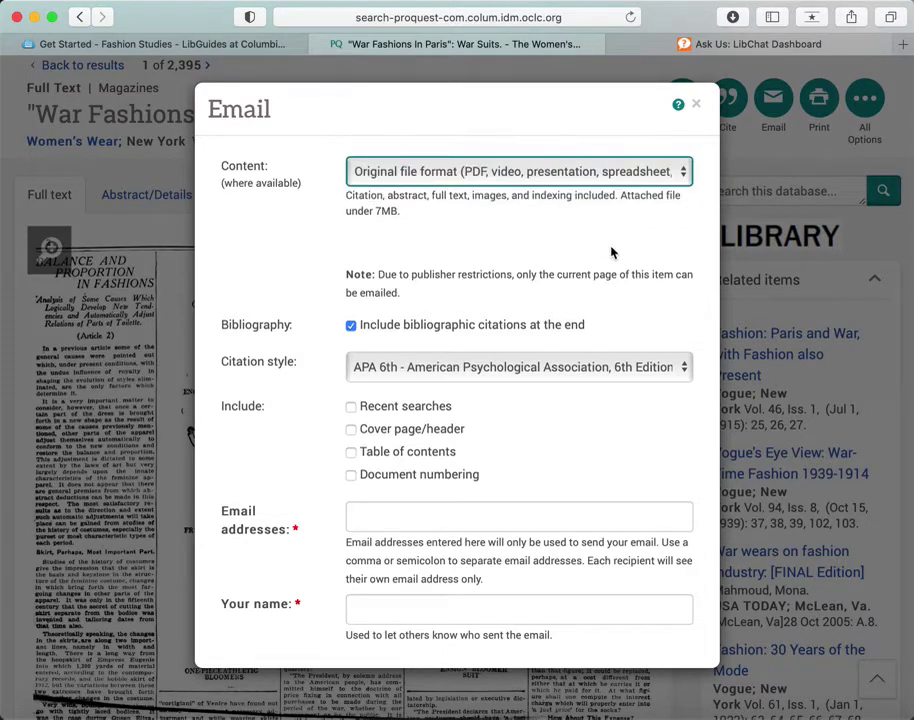
click(352, 326)
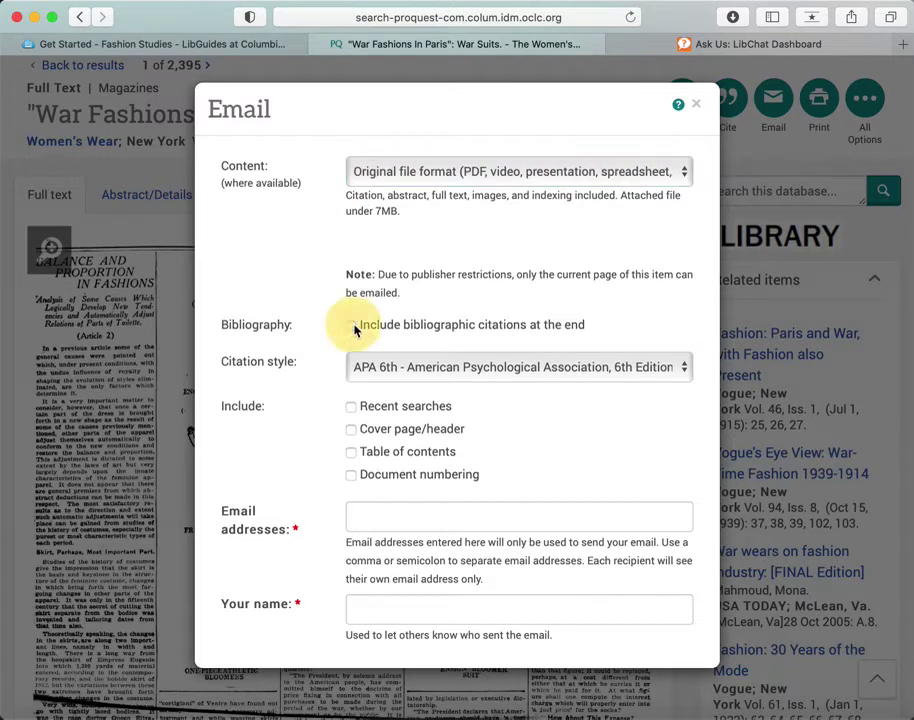
click(352, 326)
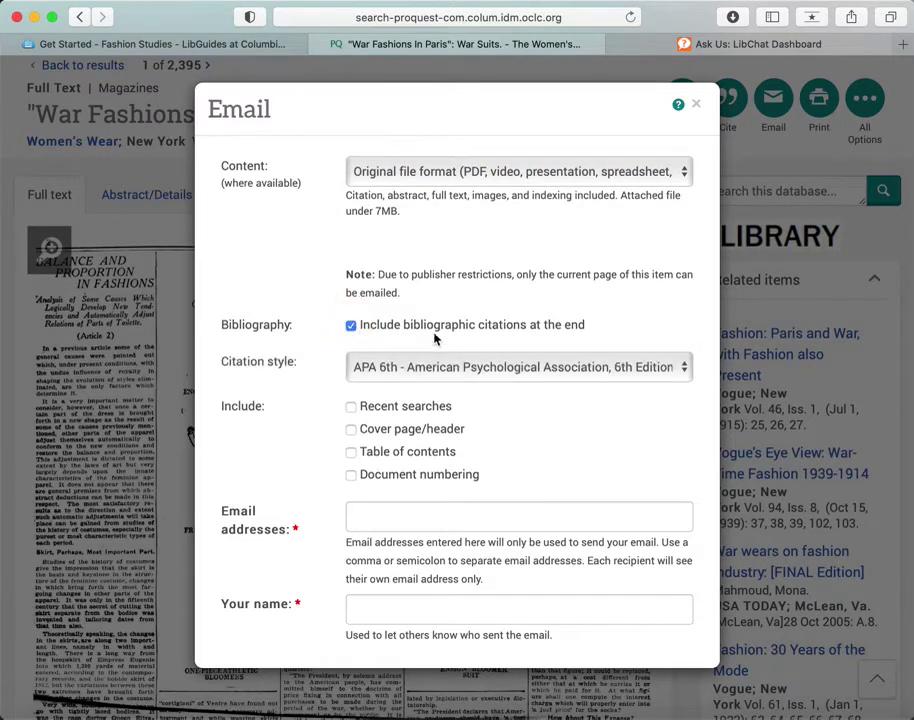
click(513, 370)
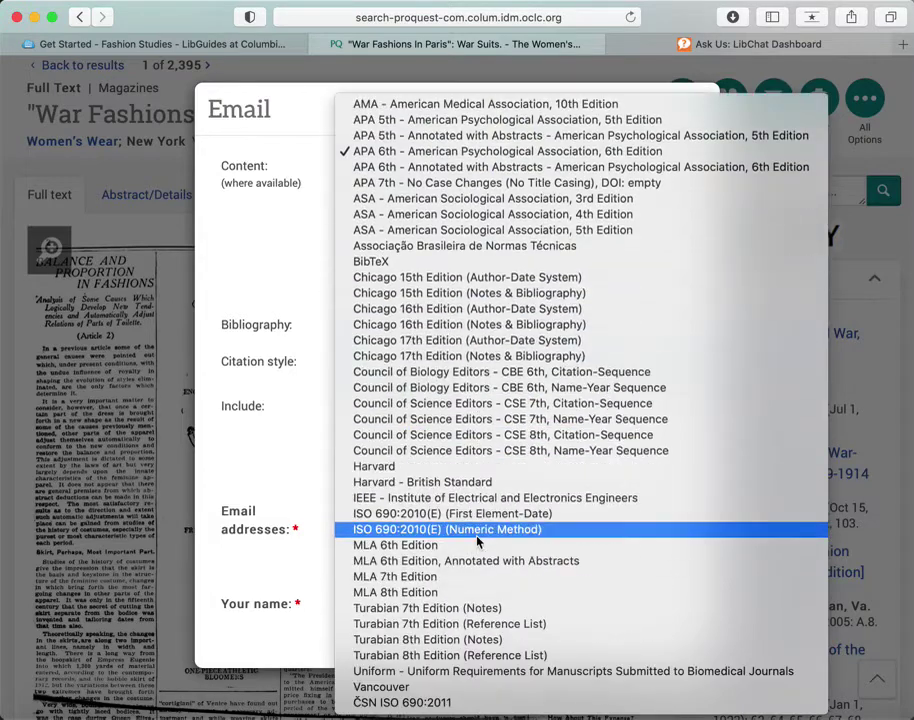
click(390, 592)
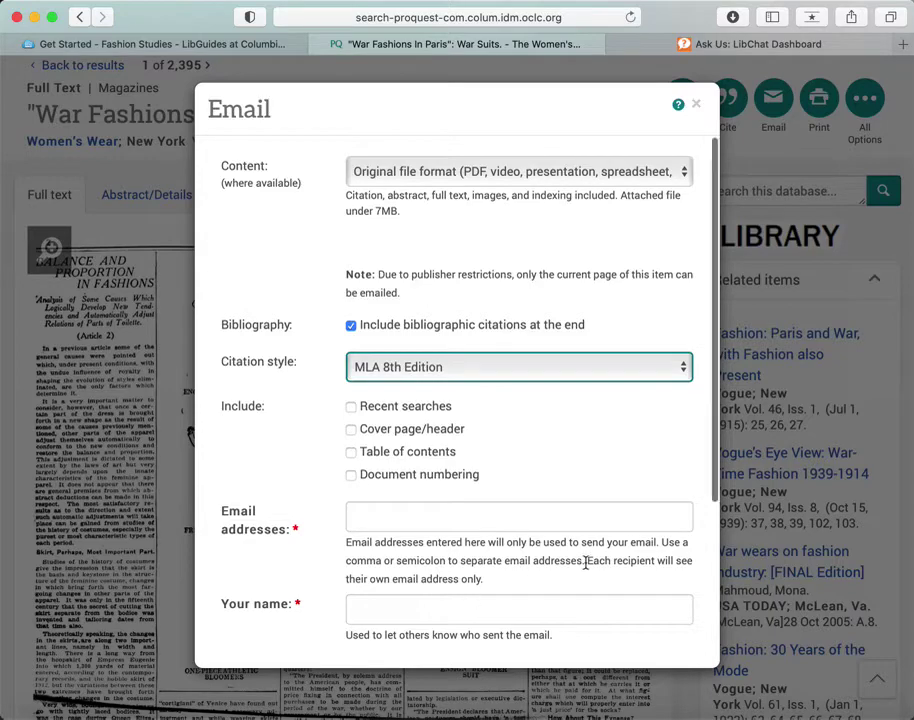
scroll(585, 560, down, 5)
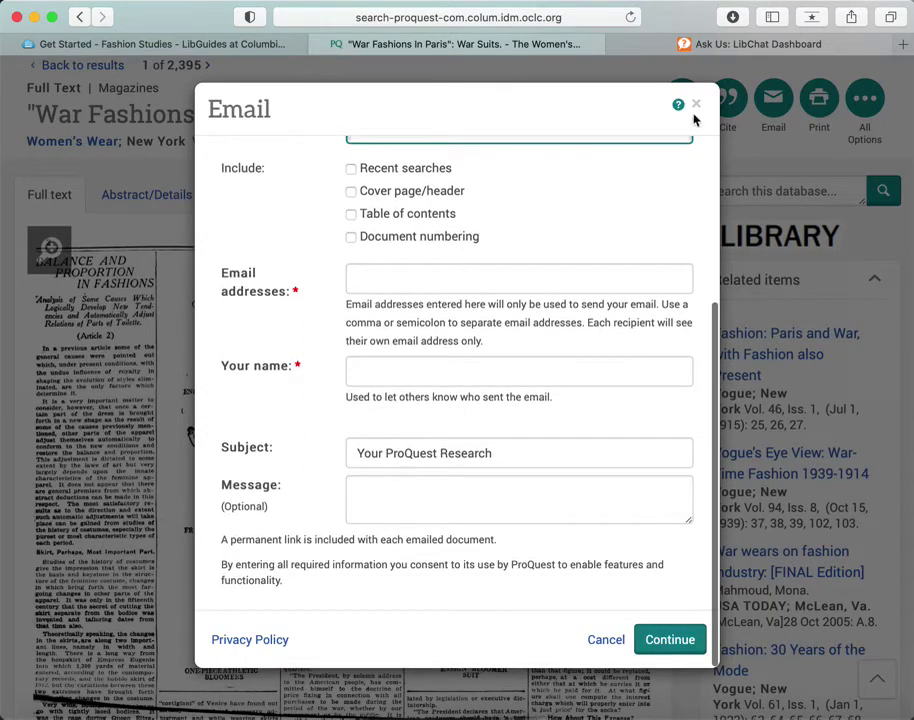
Close the email form unsent and return to the search results
click(699, 108)
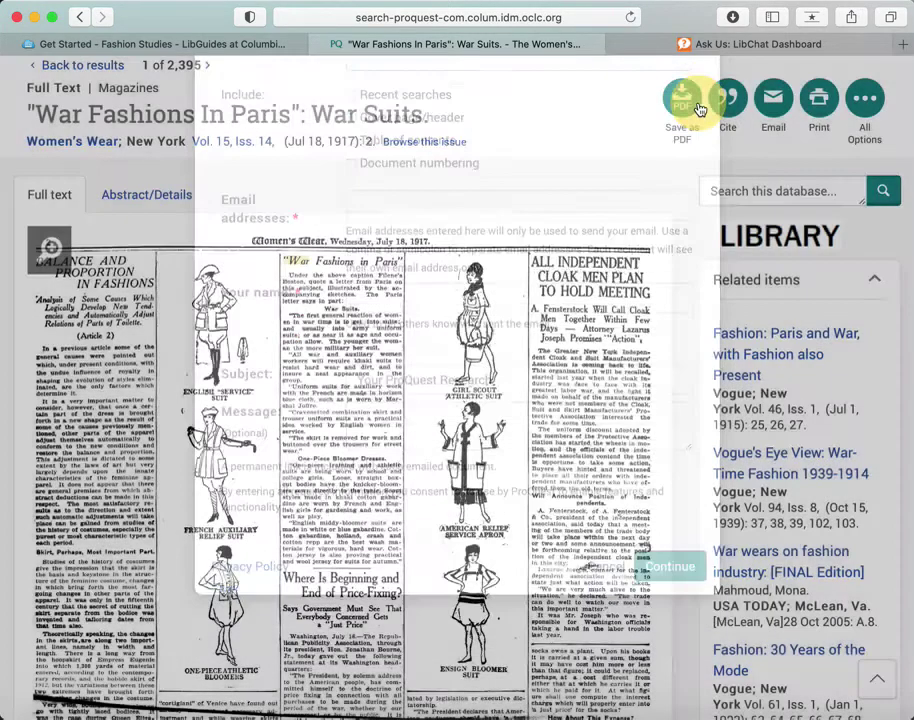
scroll(588, 158, up, 3)
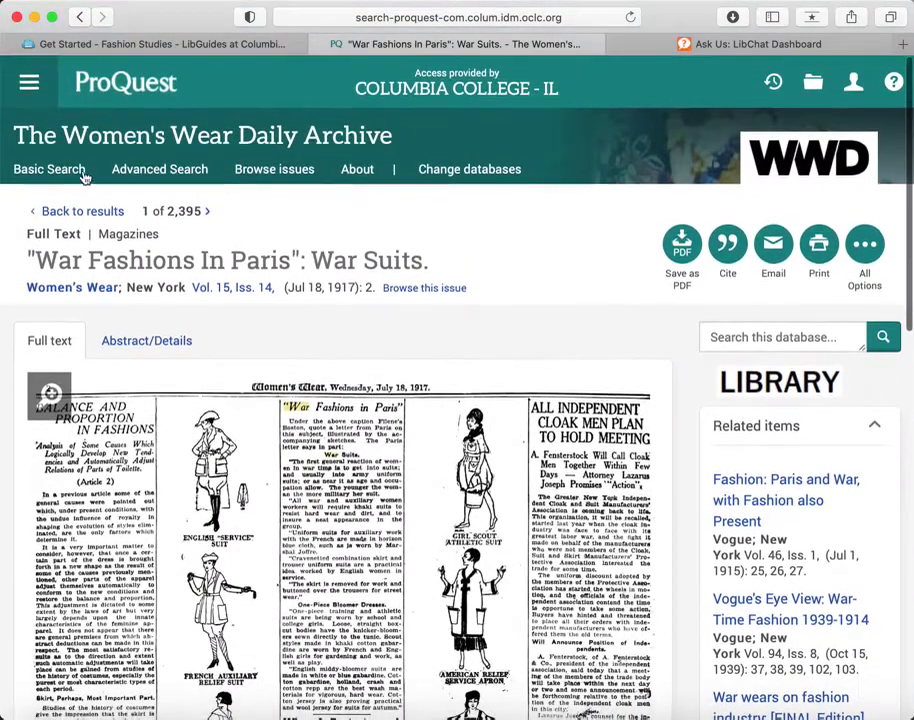
click(70, 213)
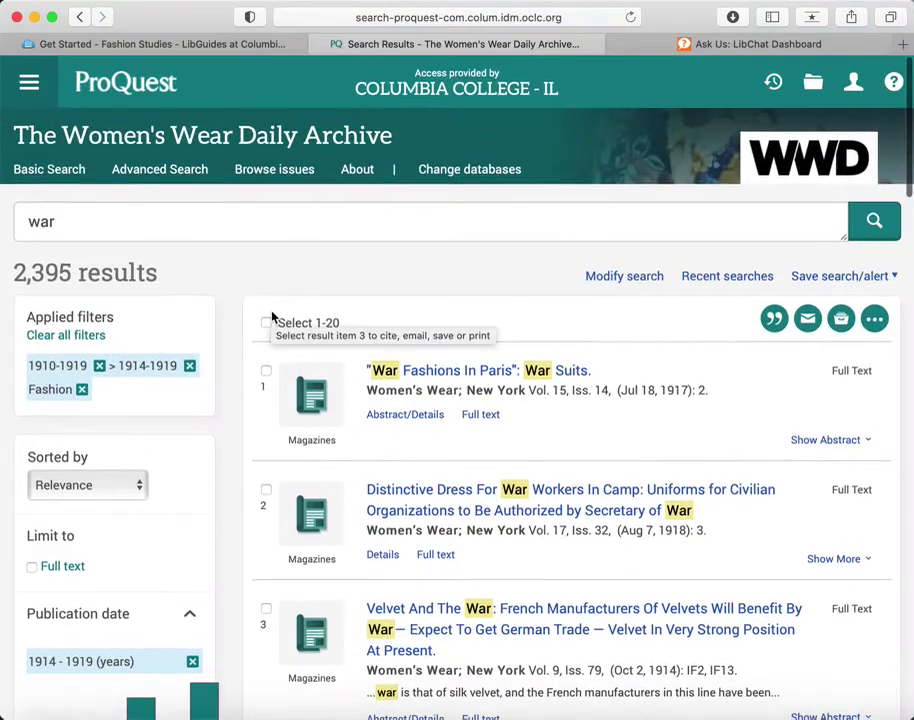
In the Fashion Studies guide tab, go to the Columbia College Chicago Library homepage
click(206, 50)
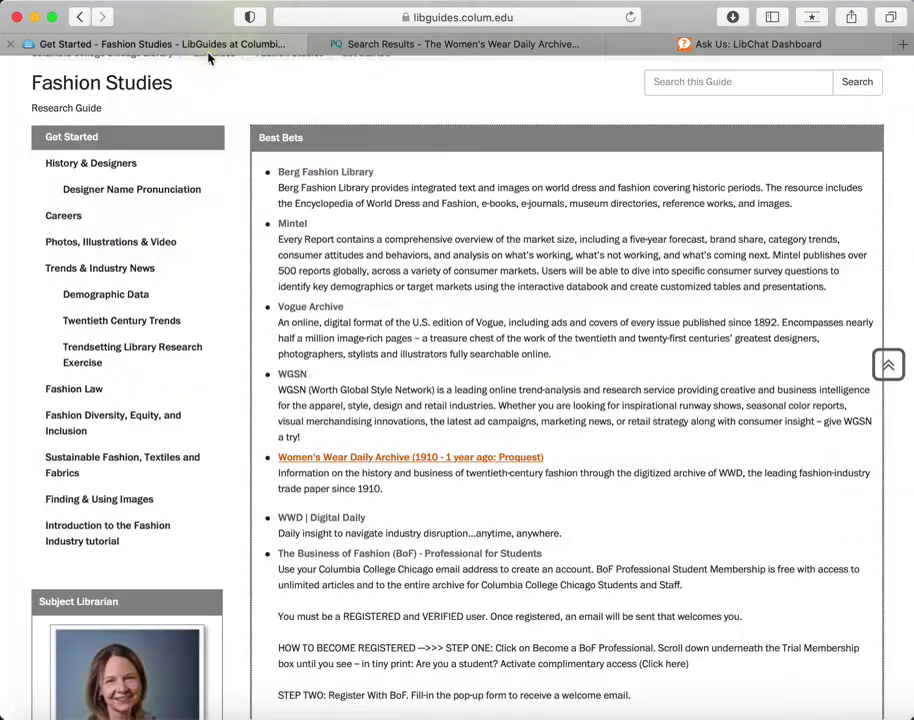
scroll(194, 208, up, 5)
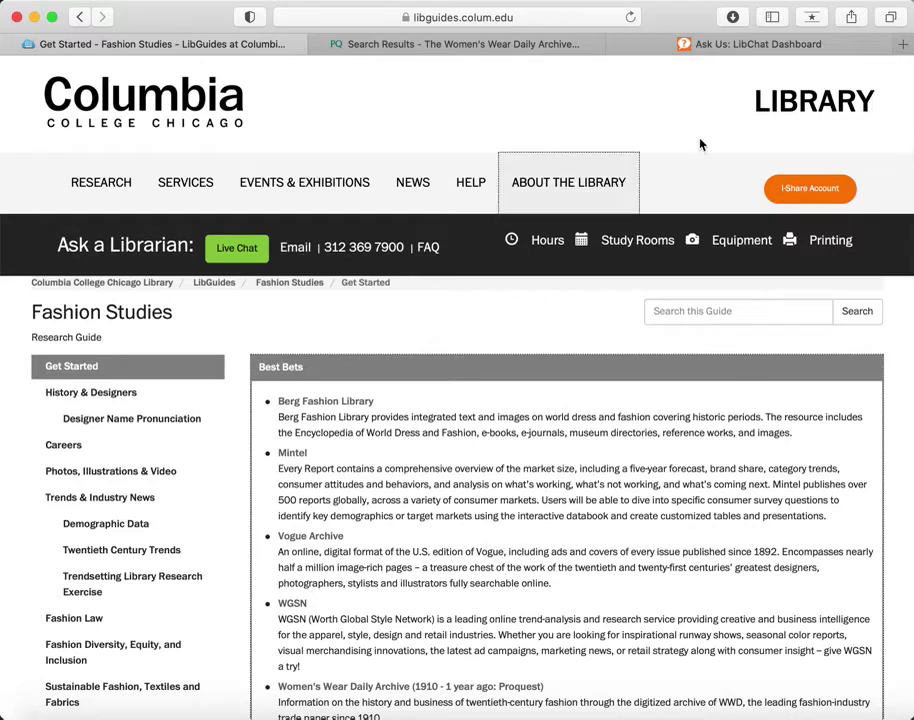
click(840, 105)
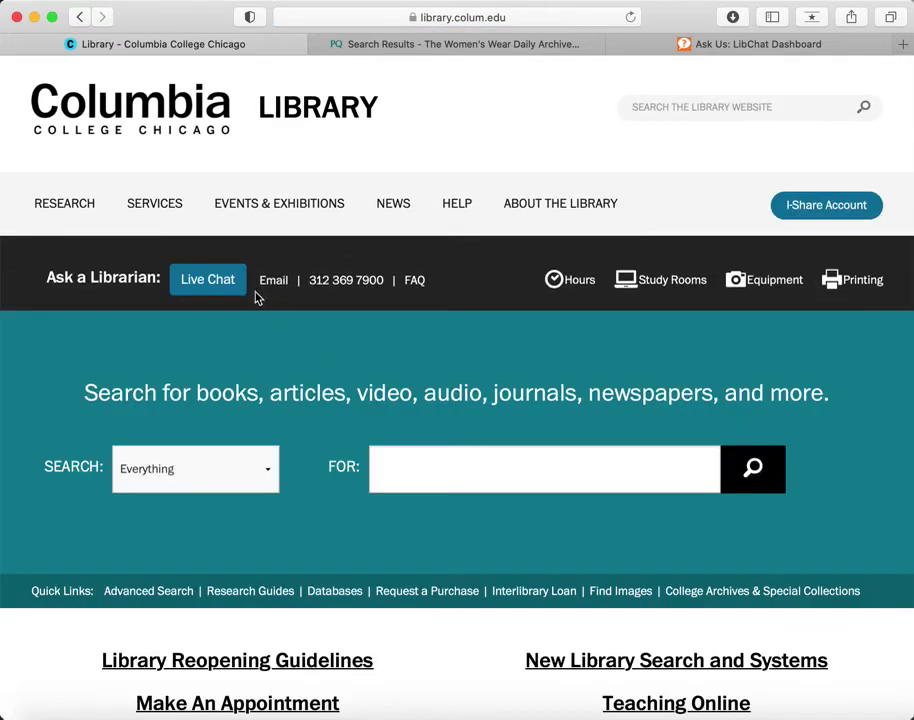